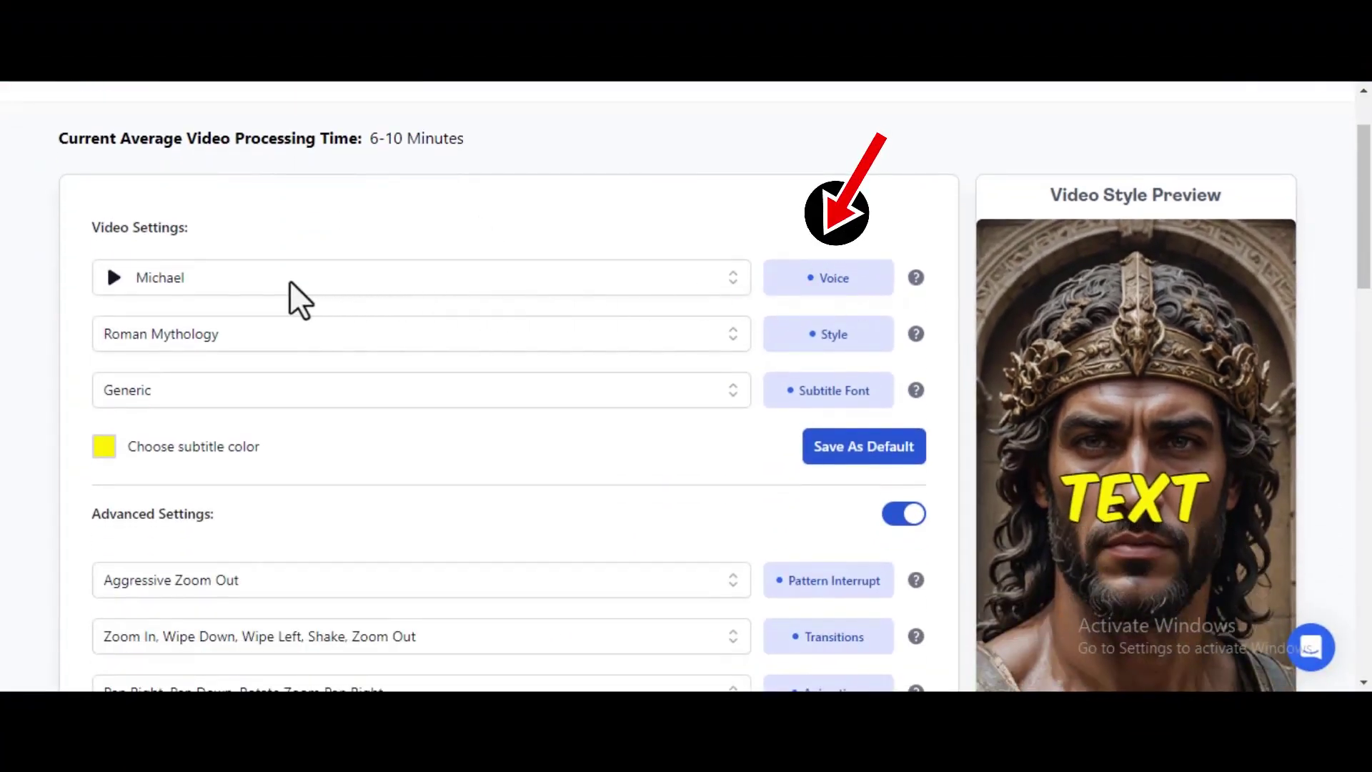
click(300, 278)
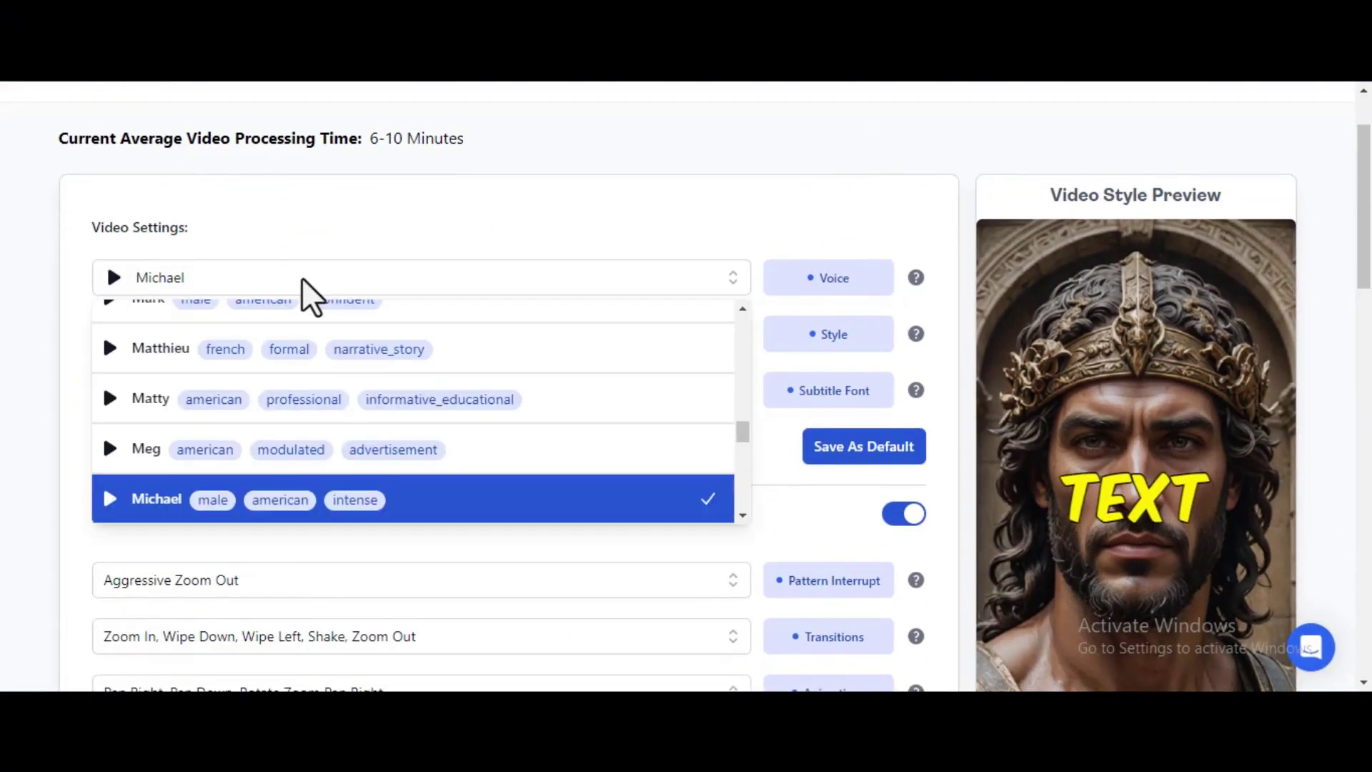
scroll(351, 503, up, 5)
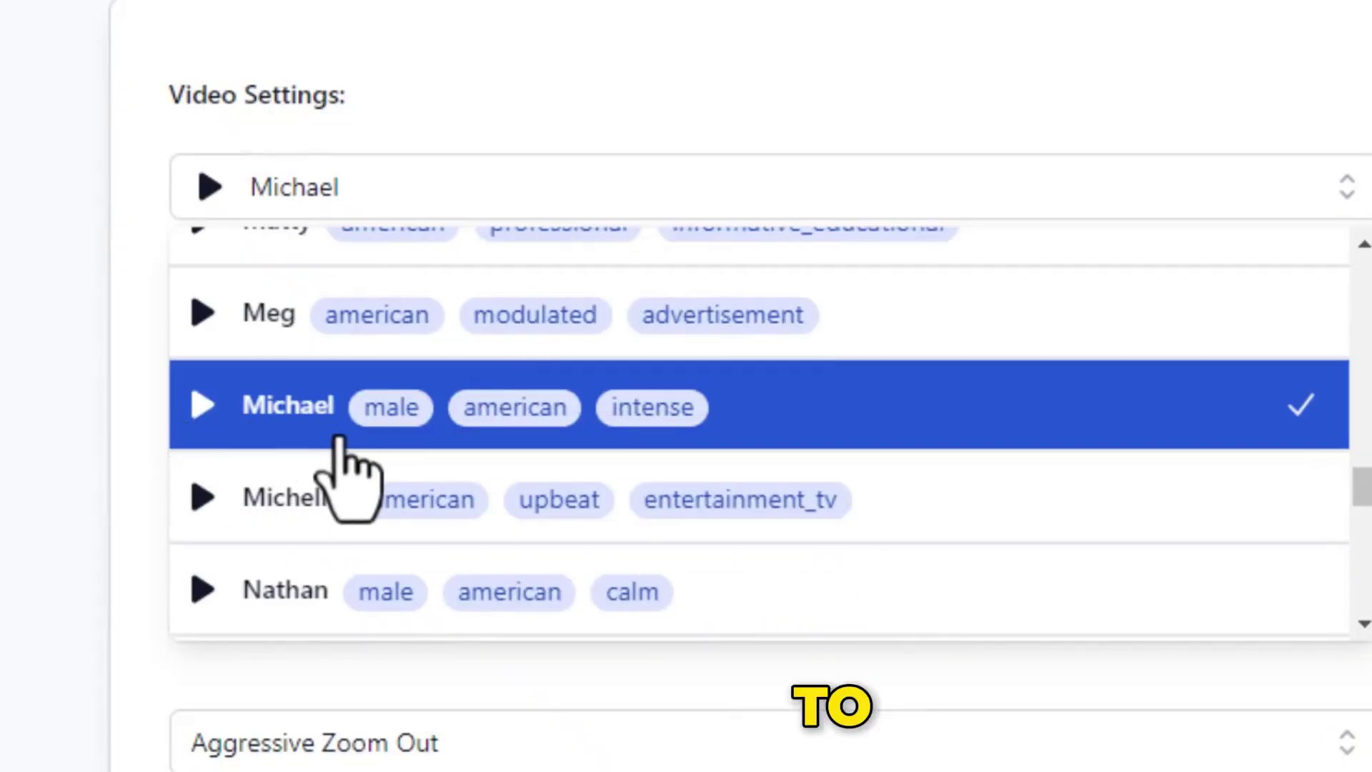
click(203, 411)
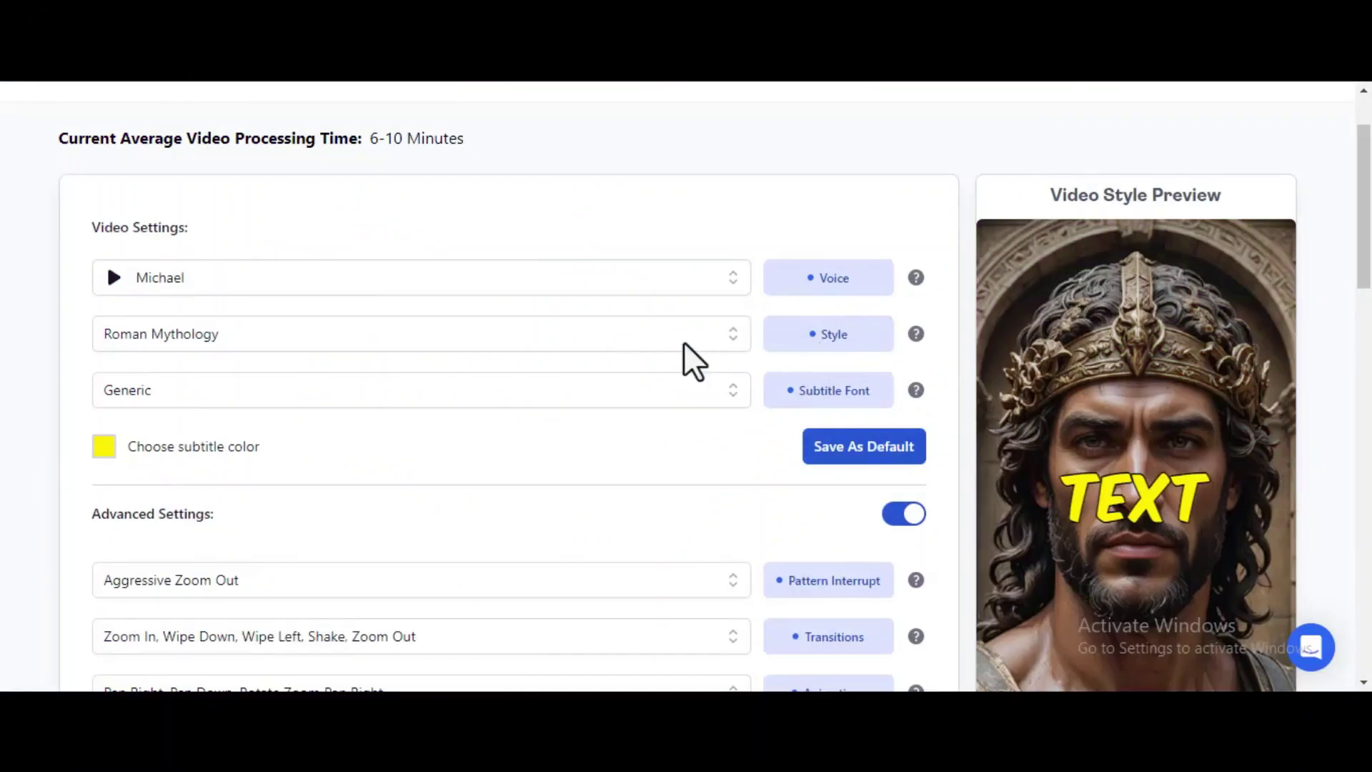
click(635, 342)
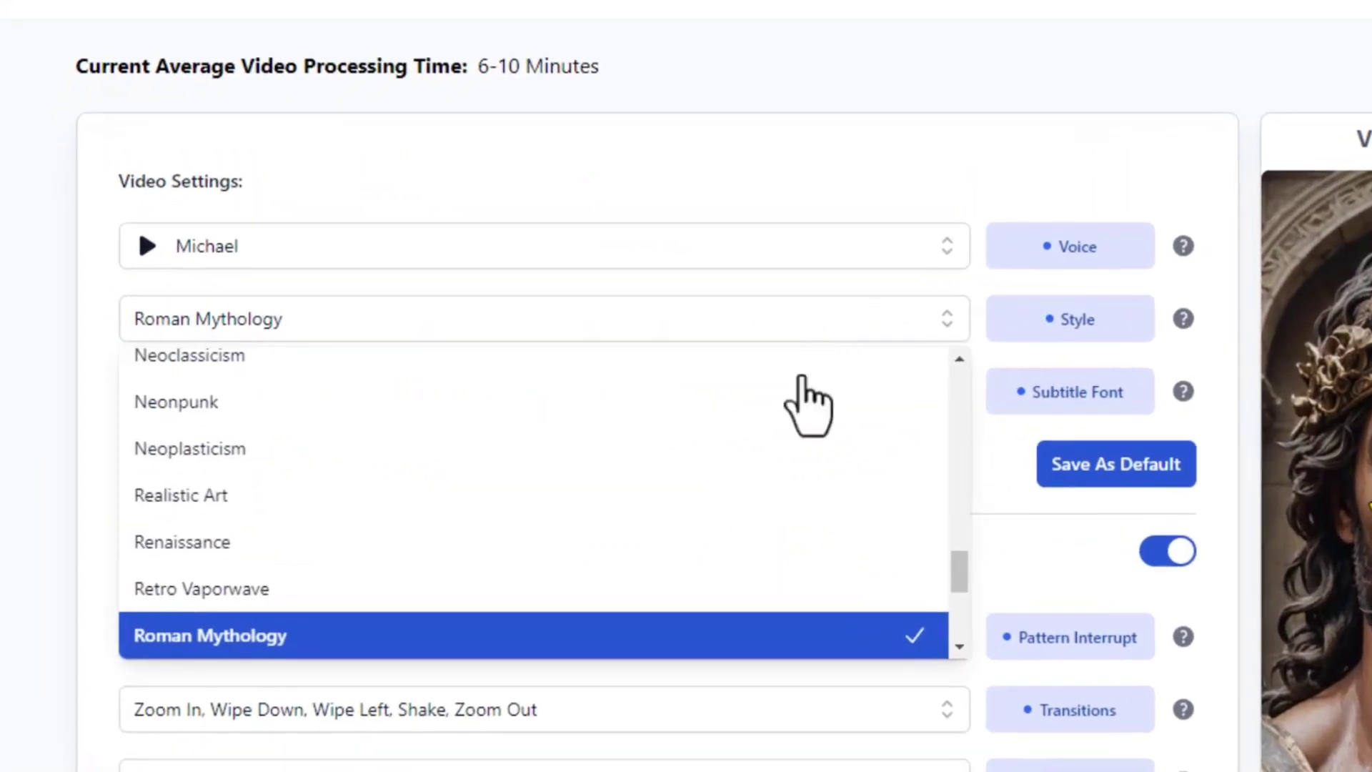
scroll(808, 404, up, 8)
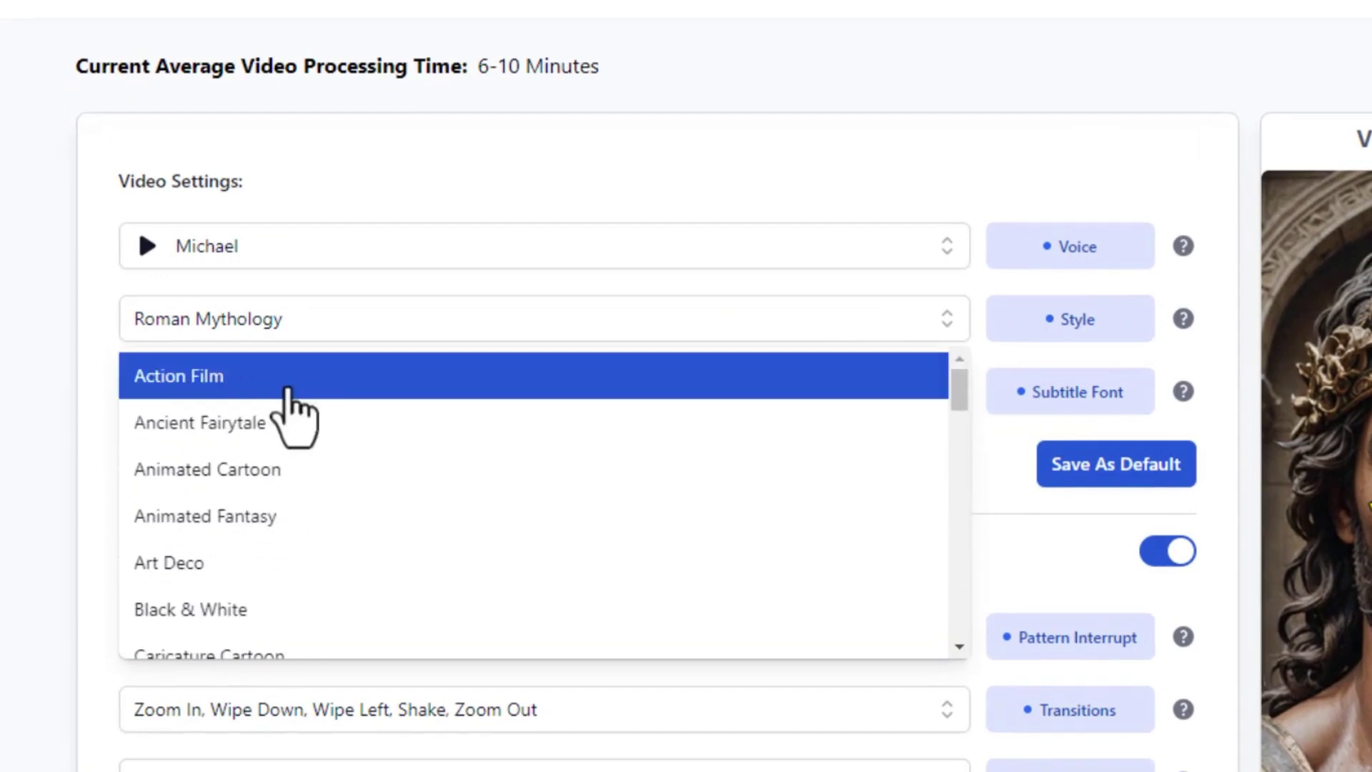
scroll(511, 514, down, 3)
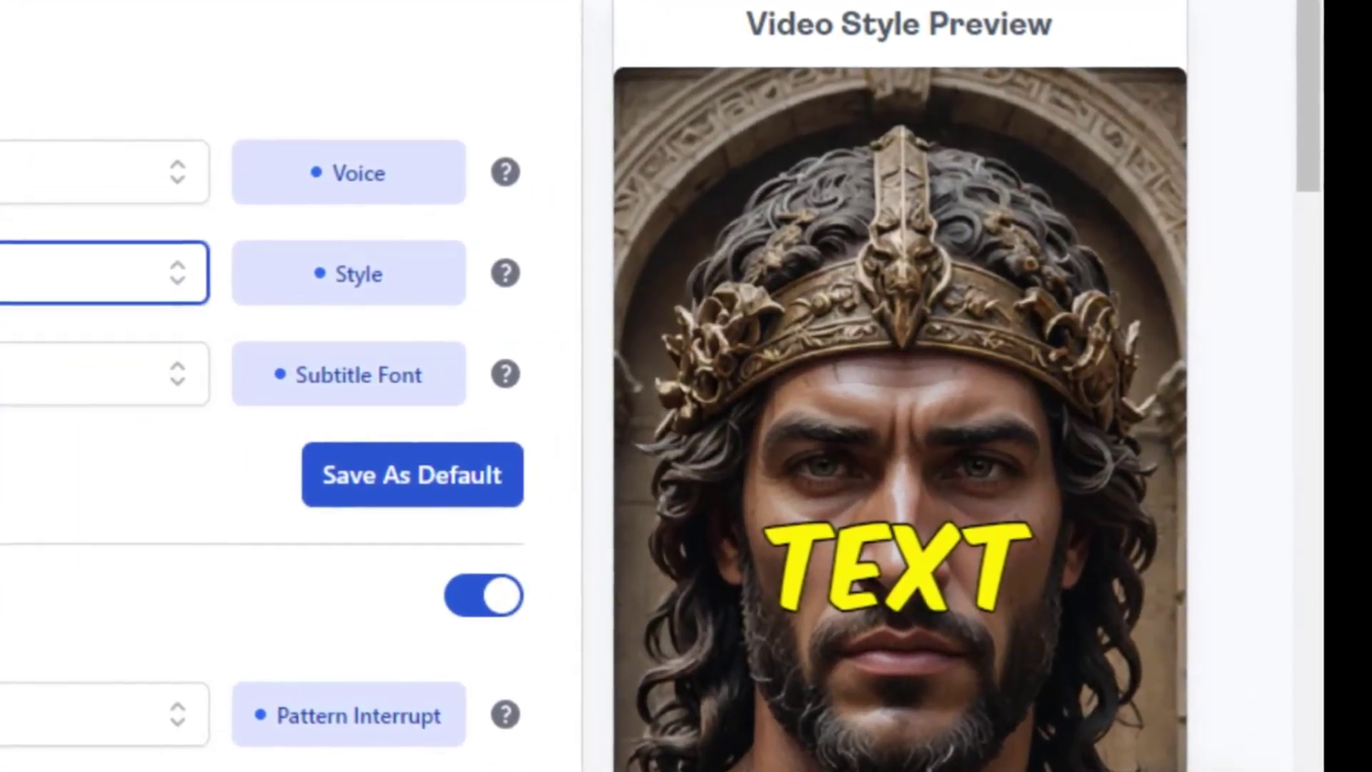
Keep Generic as the subtitle font
scroll(644, 386, down, 3)
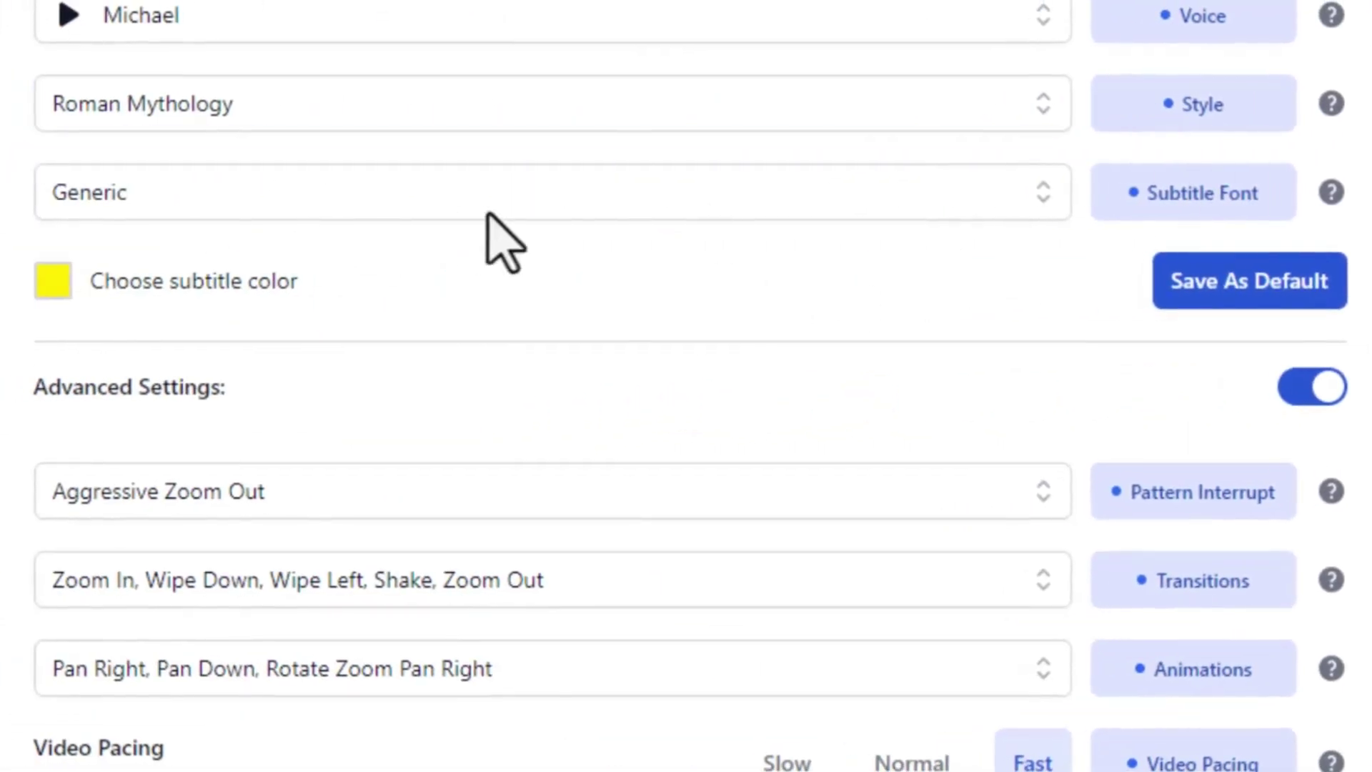
click(405, 207)
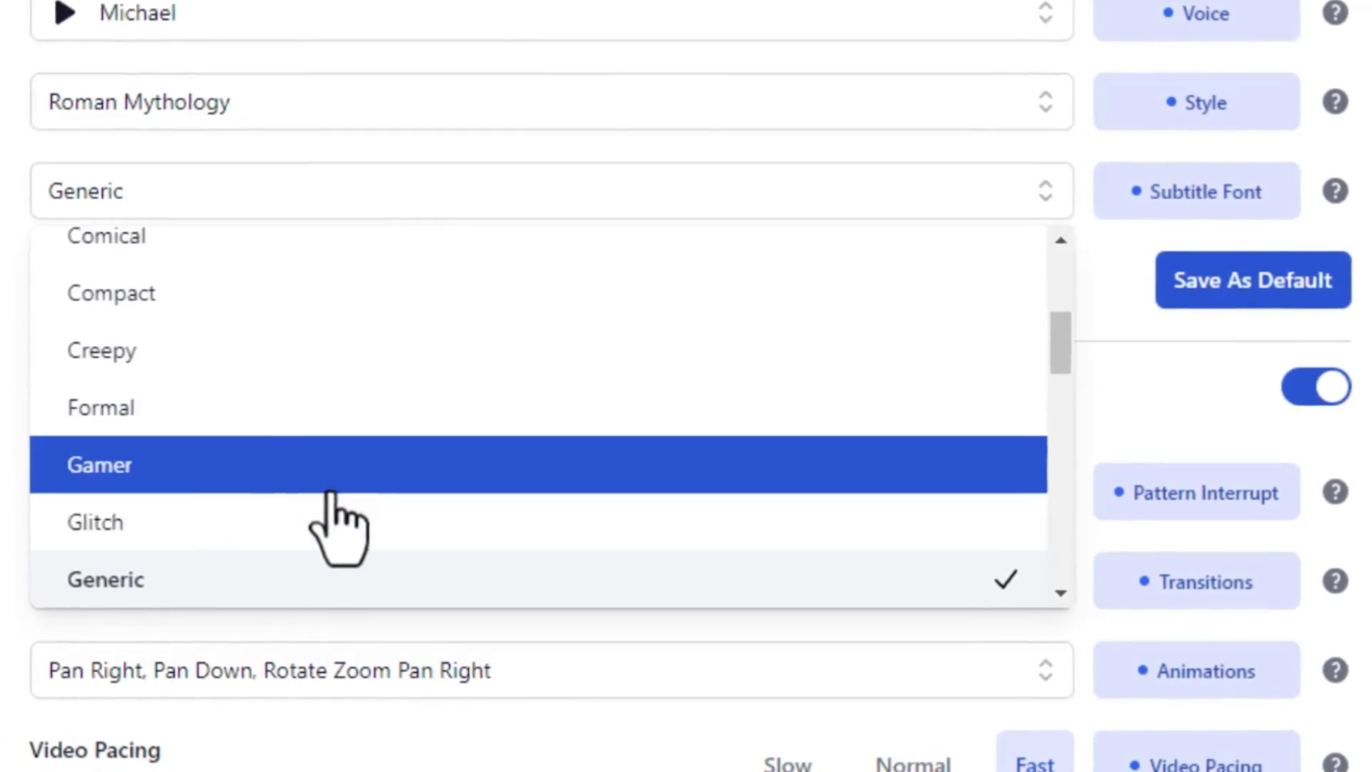
scroll(337, 526, up, 3)
scroll(171, 461, up, 4)
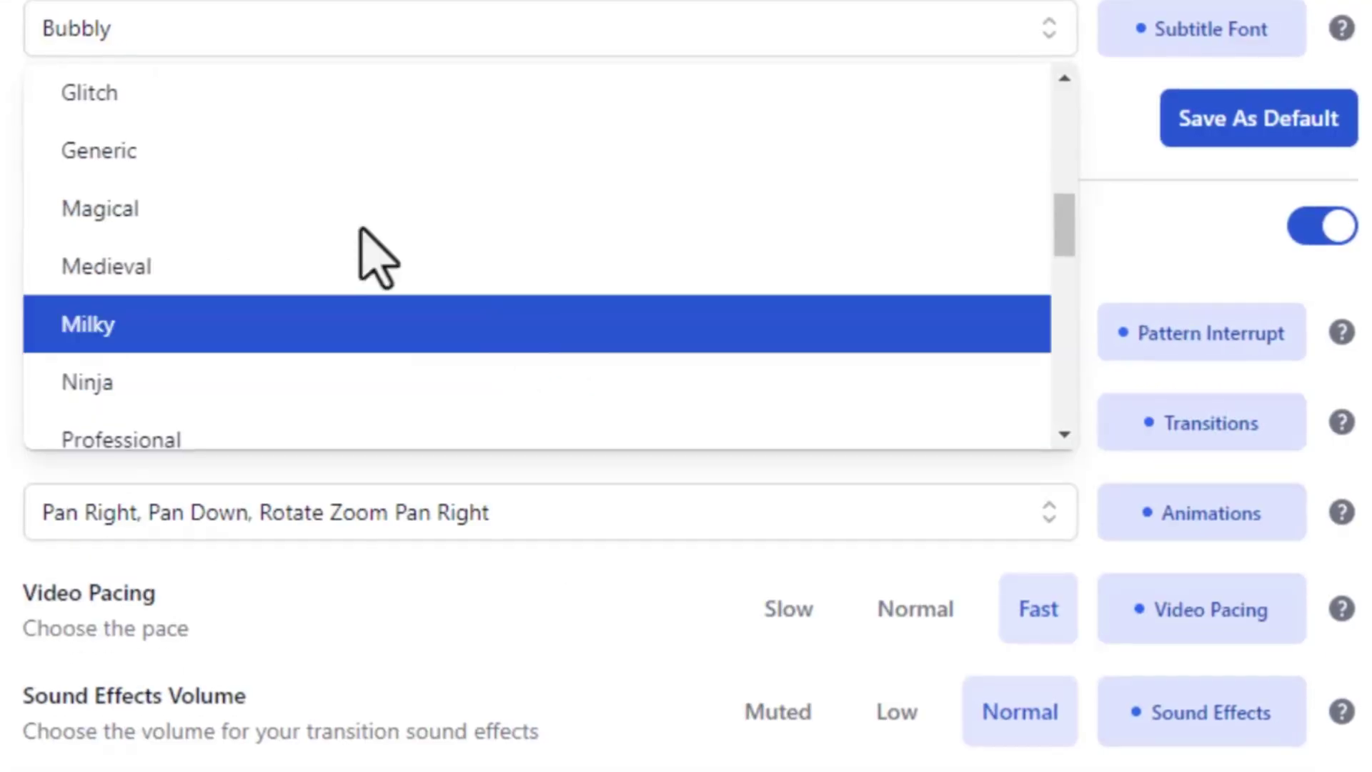
click(299, 152)
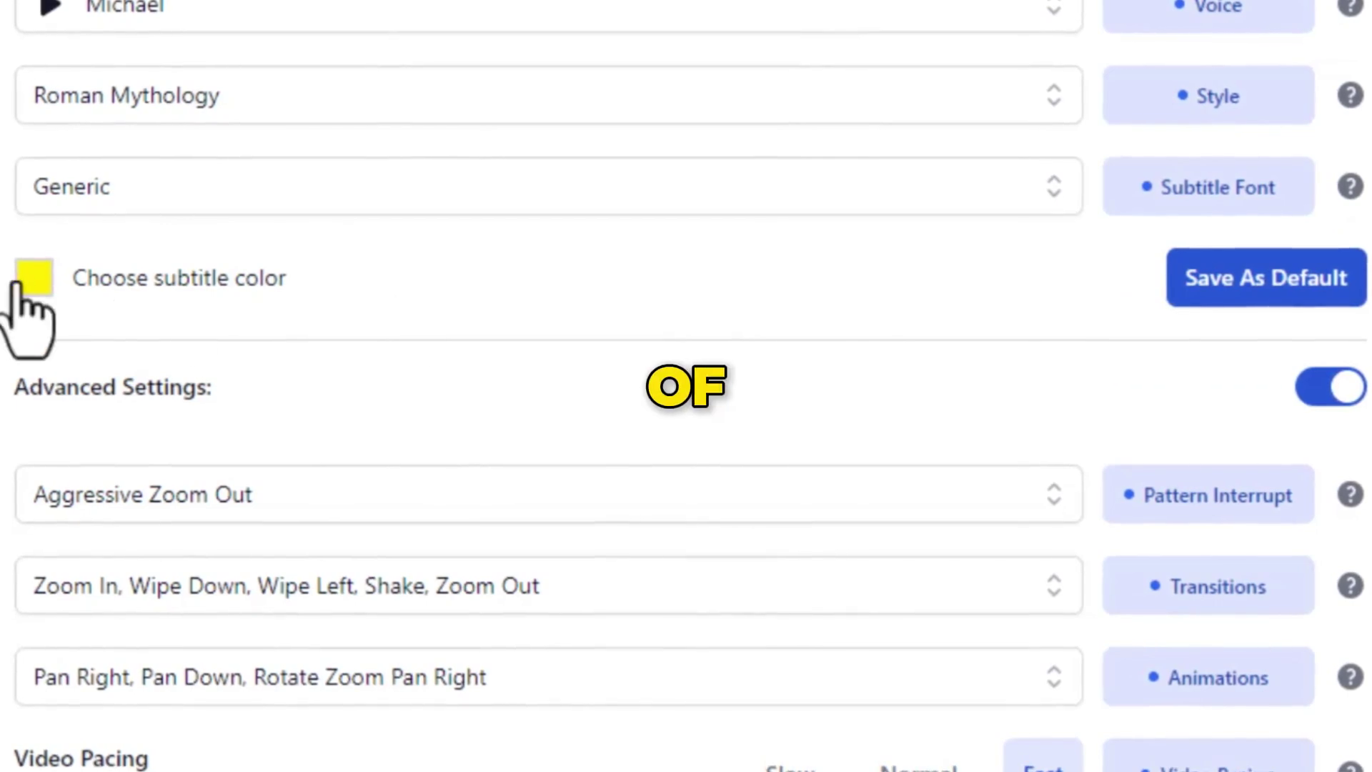
Try a light green subtitle colour, then settle on a brighter yellow
click(32, 280)
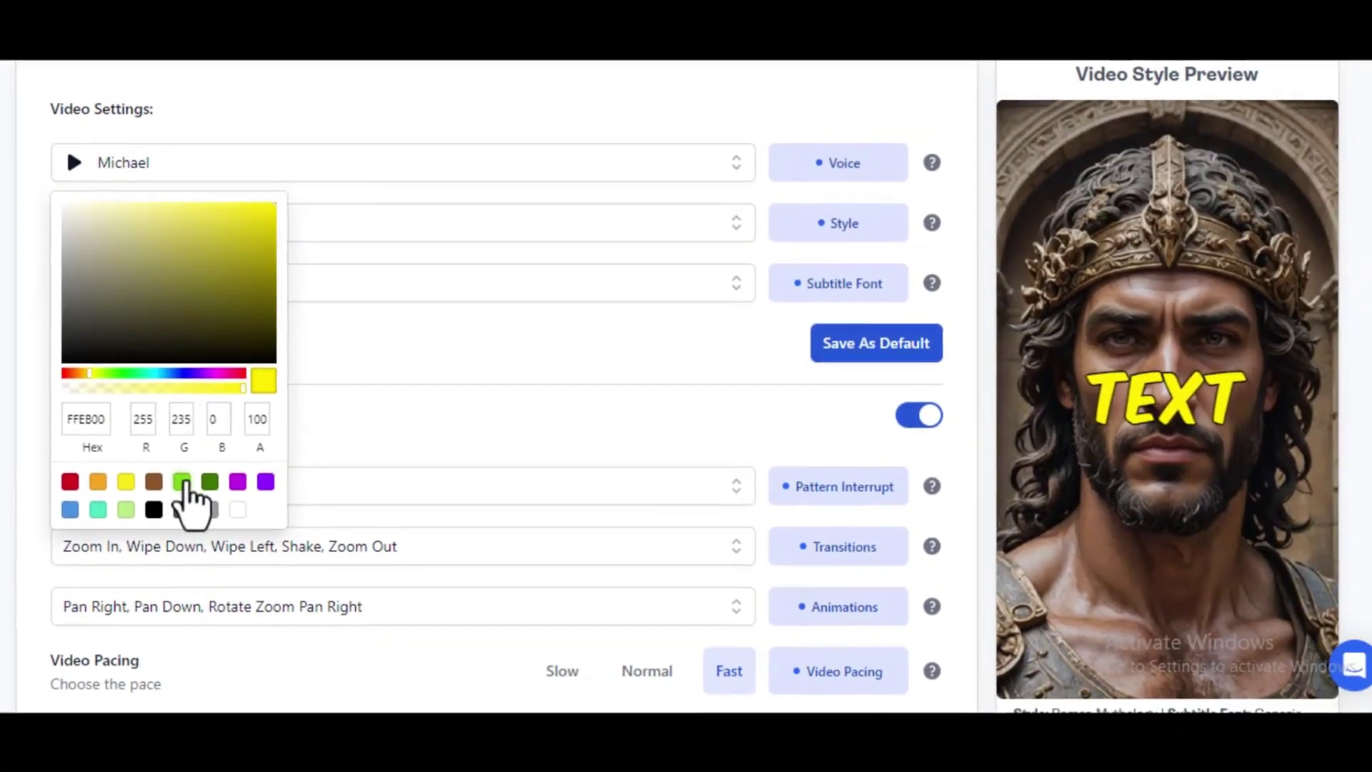
click(210, 488)
click(252, 217)
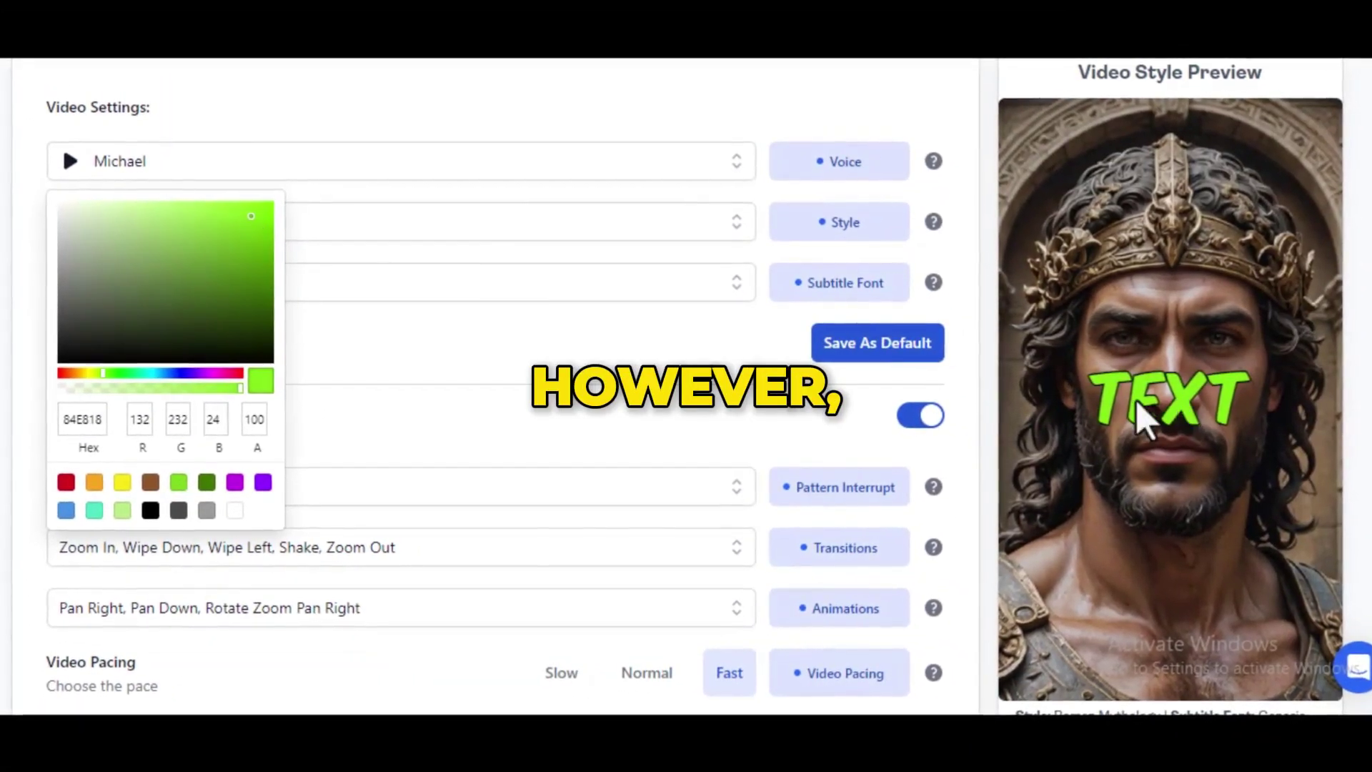
click(122, 485)
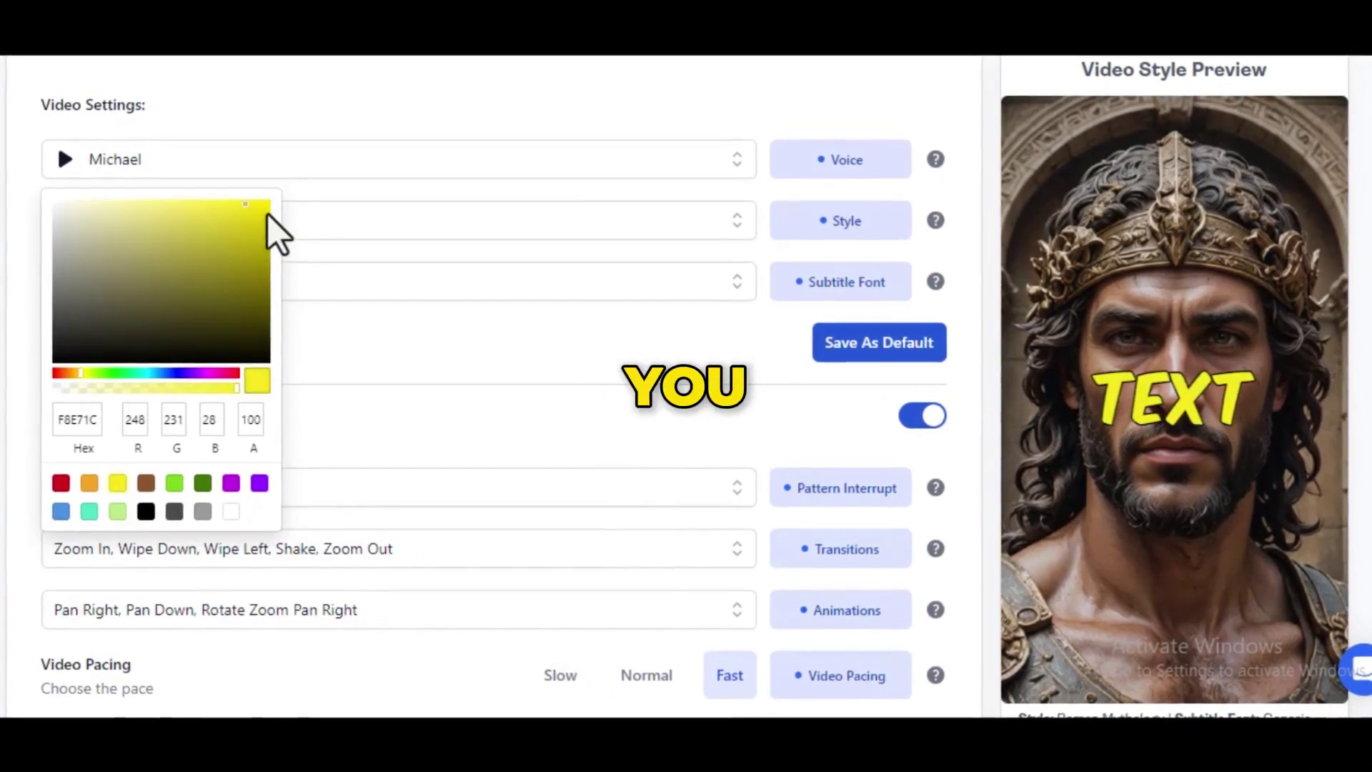
drag(267, 208, 267, 200)
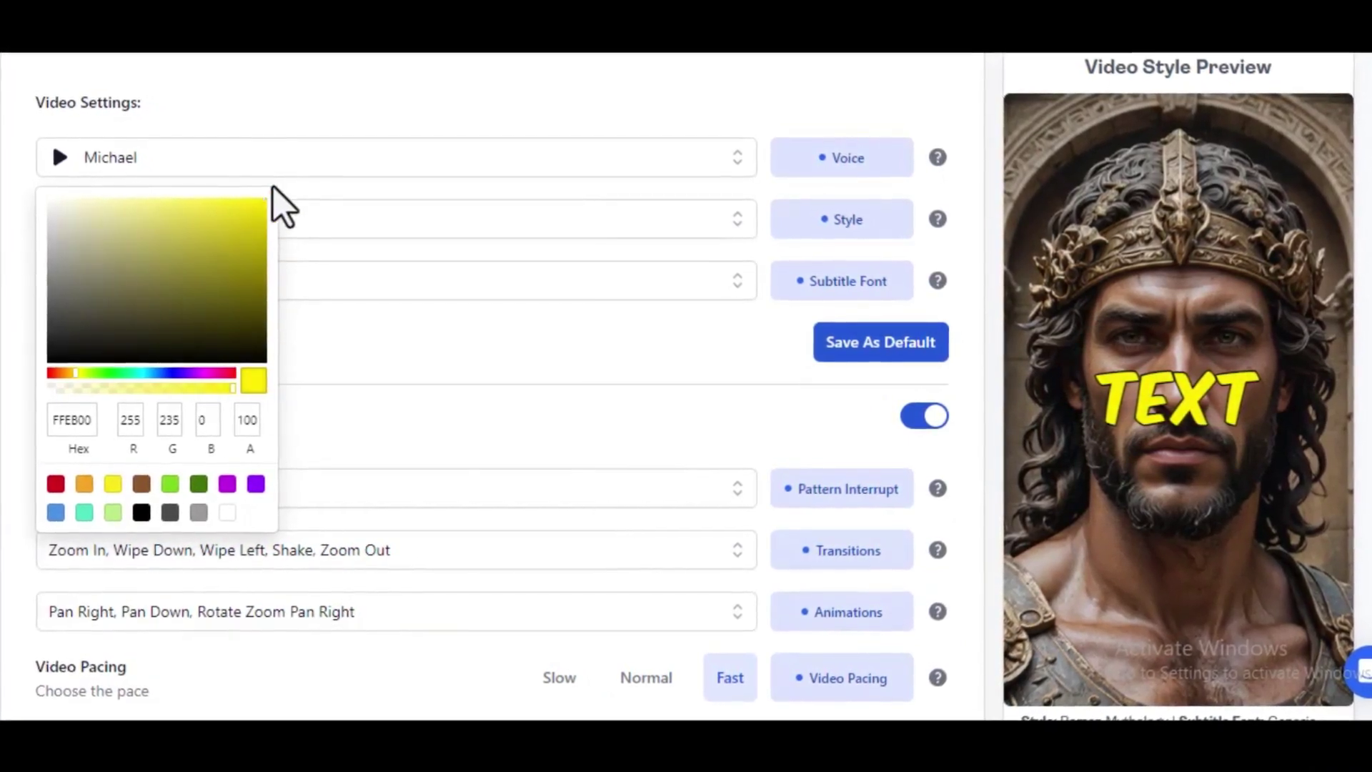
click(406, 391)
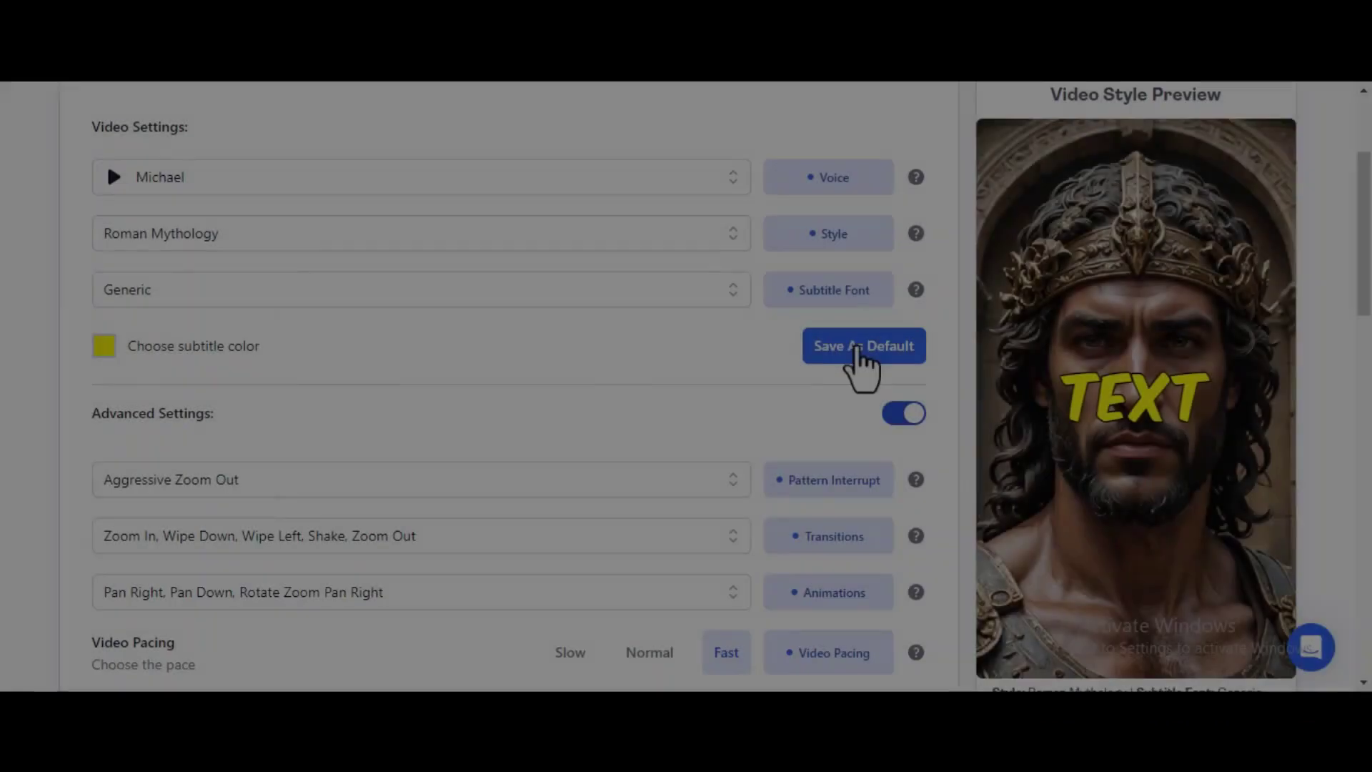
Save the video settings as default and re-enable Advanced Settings
click(856, 349)
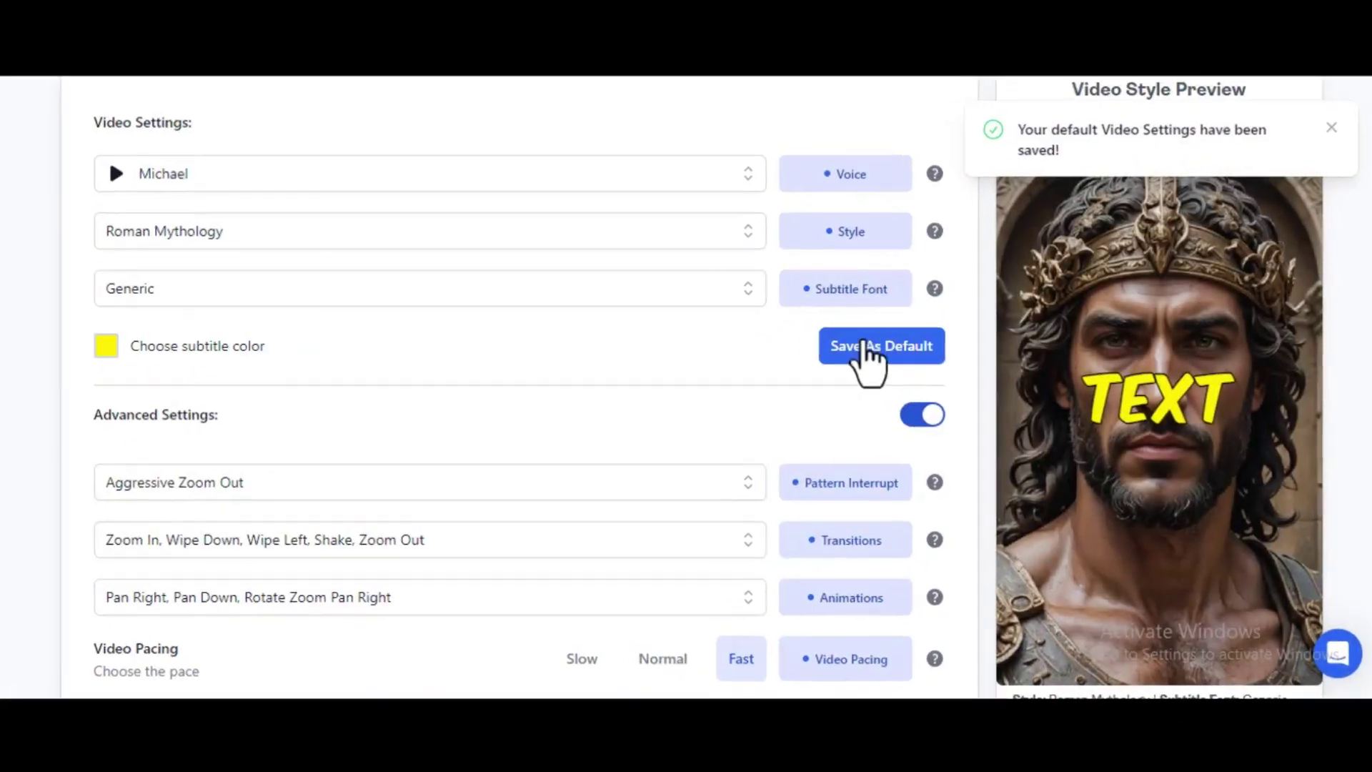
click(889, 414)
click(1243, 304)
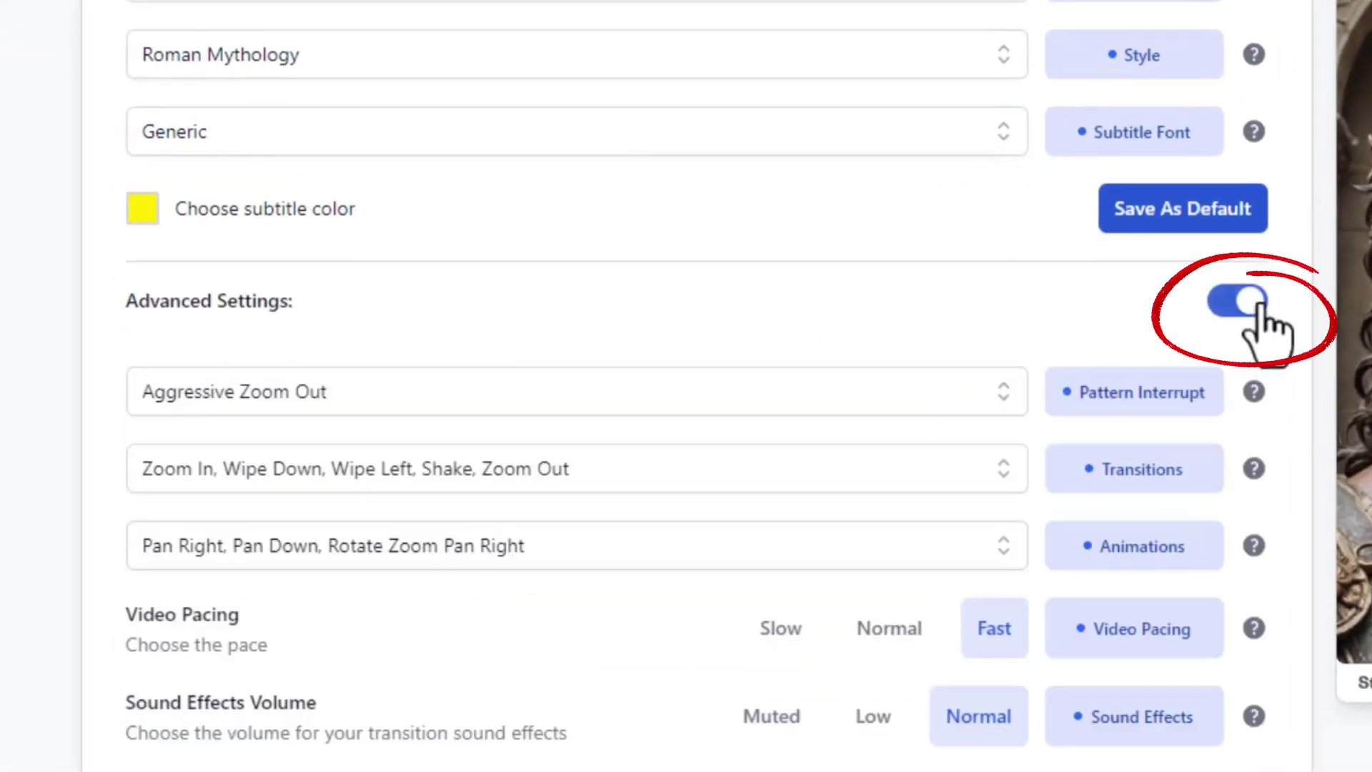
scroll(1070, 261, down, 2)
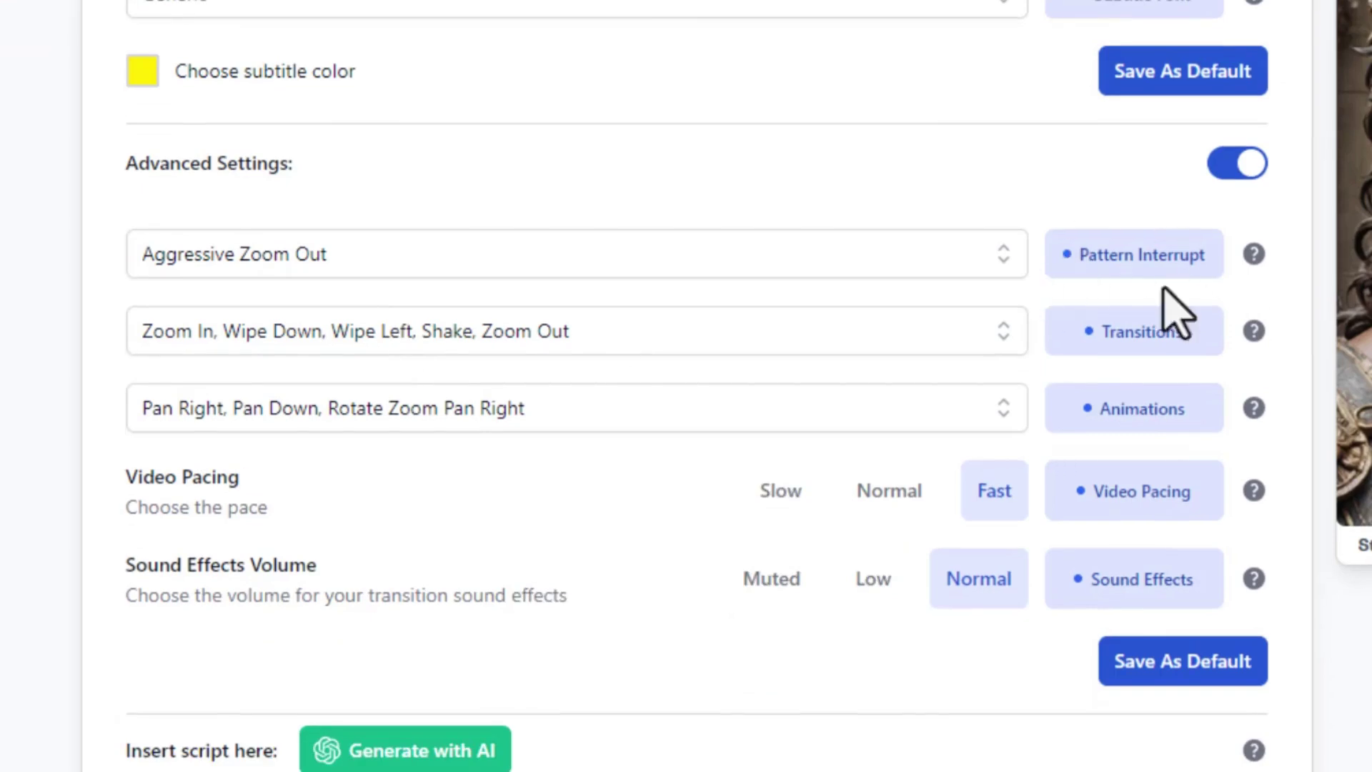
click(886, 261)
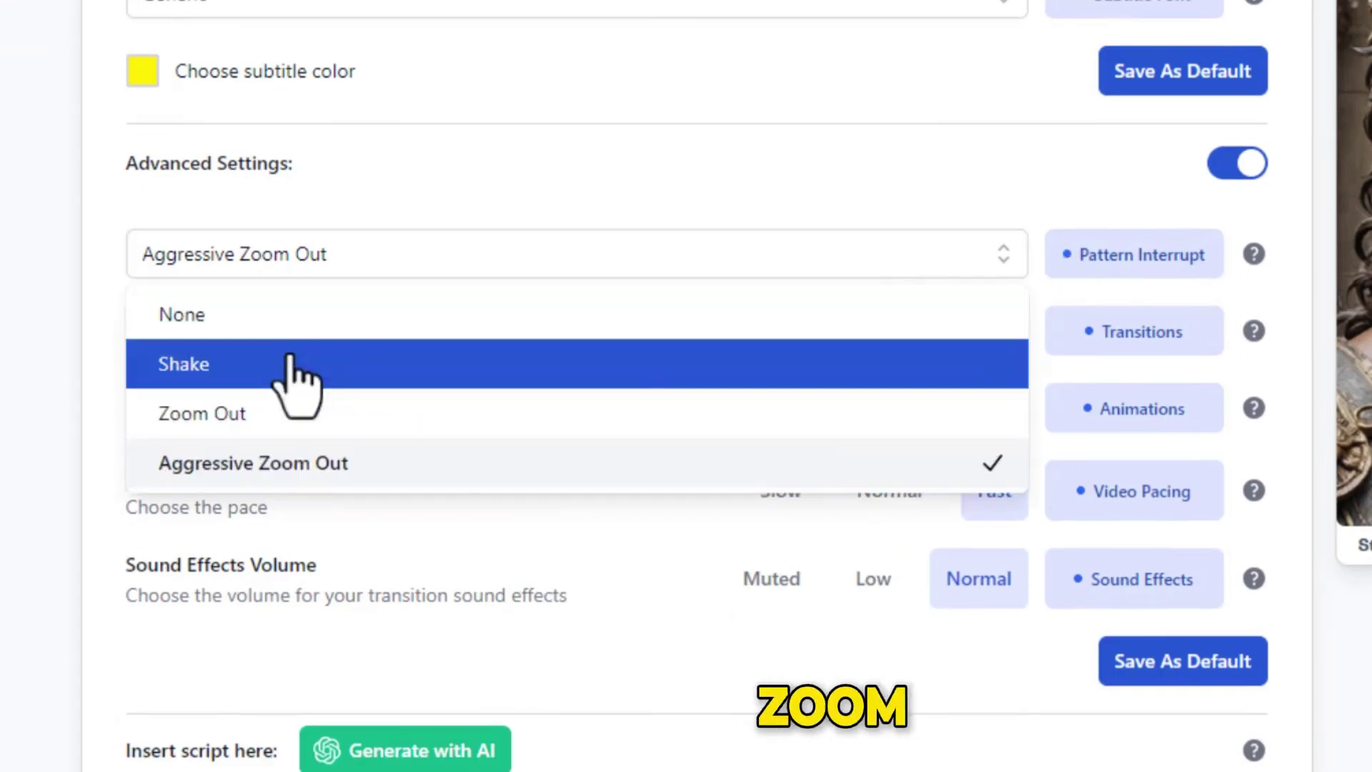
Order the transitions as Wipe Down, Wipe Left, Zoom Out, Zoom In, Shake
click(295, 478)
click(962, 343)
click(337, 440)
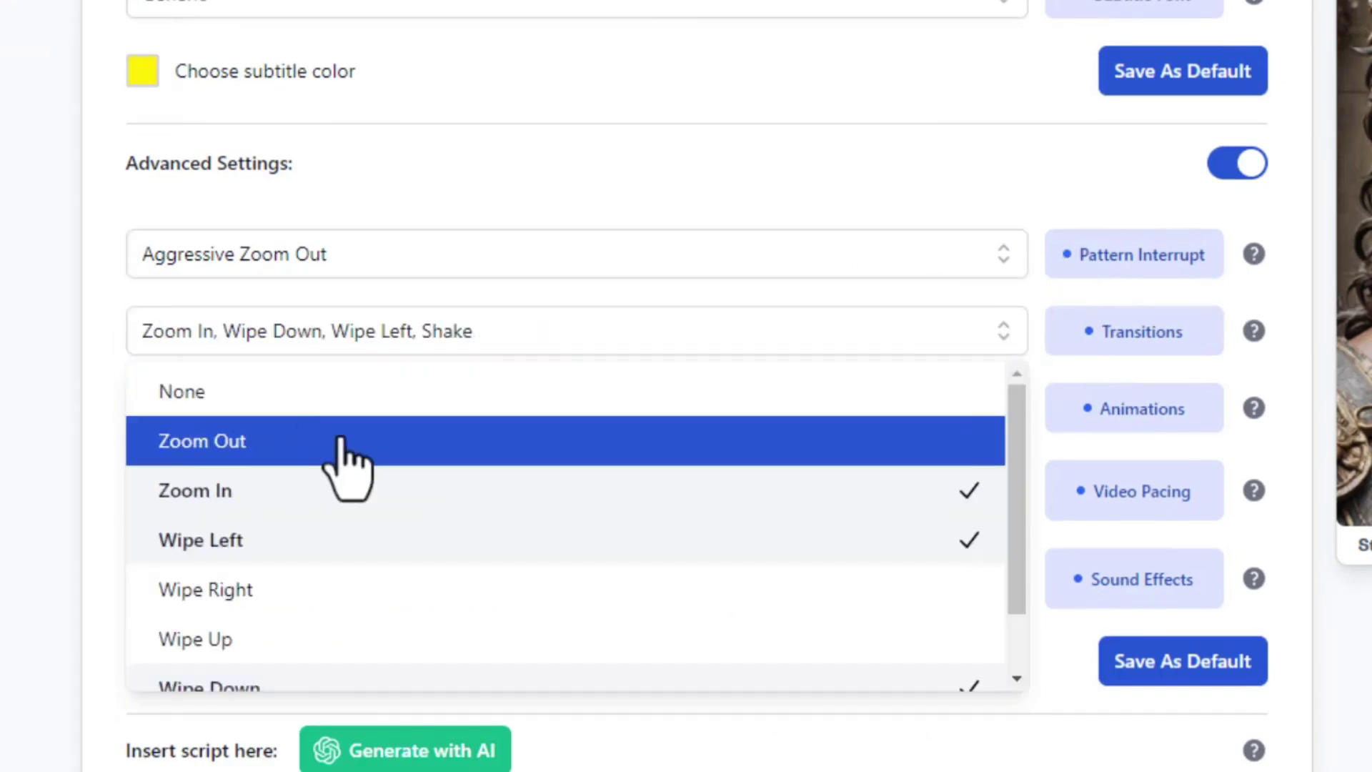
click(337, 441)
click(342, 490)
click(341, 491)
scroll(582, 659, down, 3)
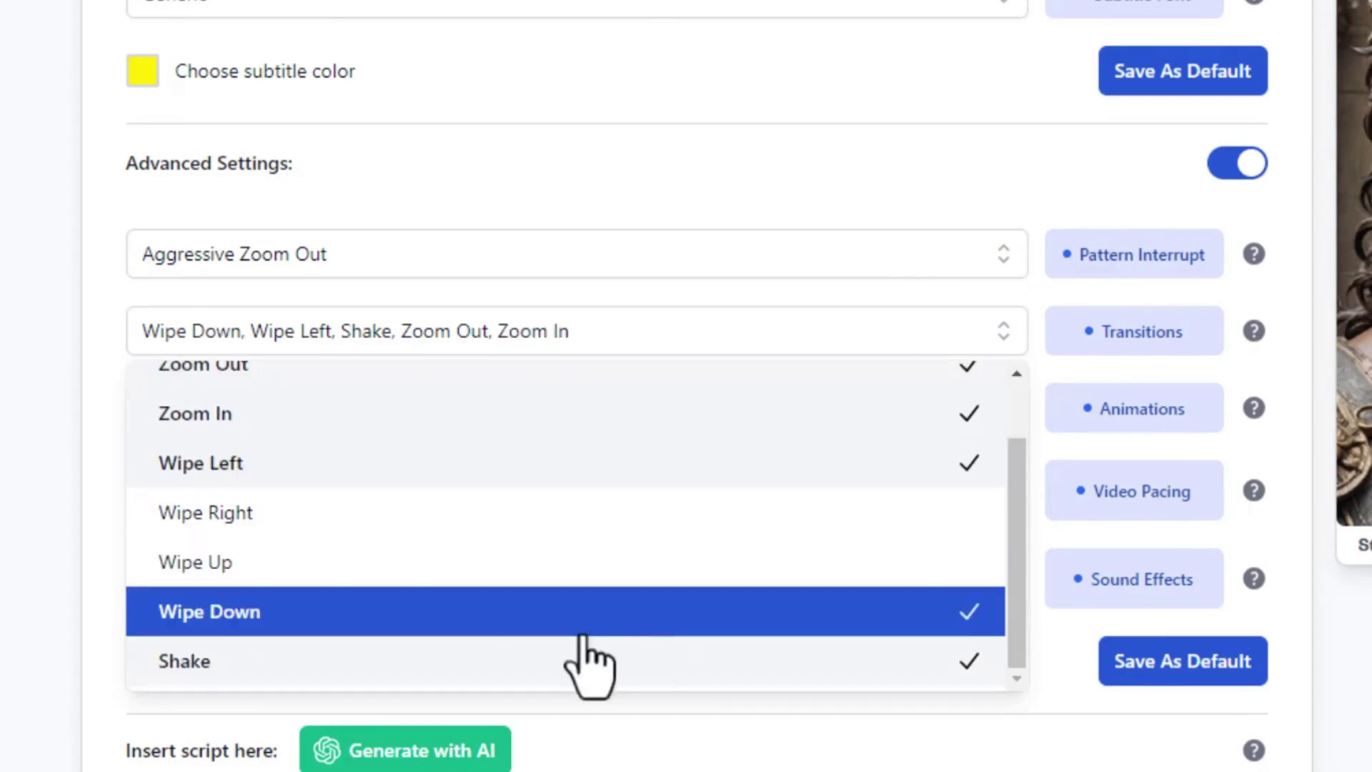
click(724, 532)
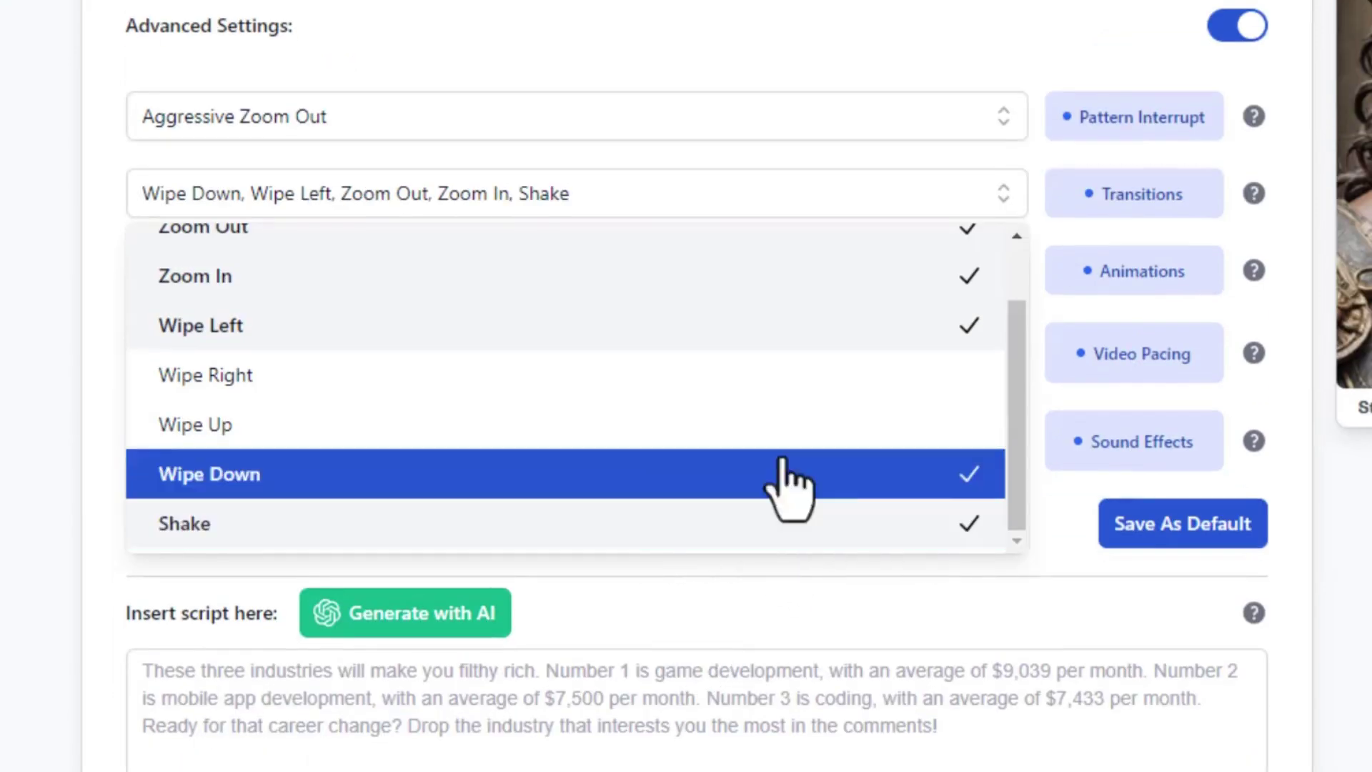
click(1030, 545)
scroll(886, 350, up, 3)
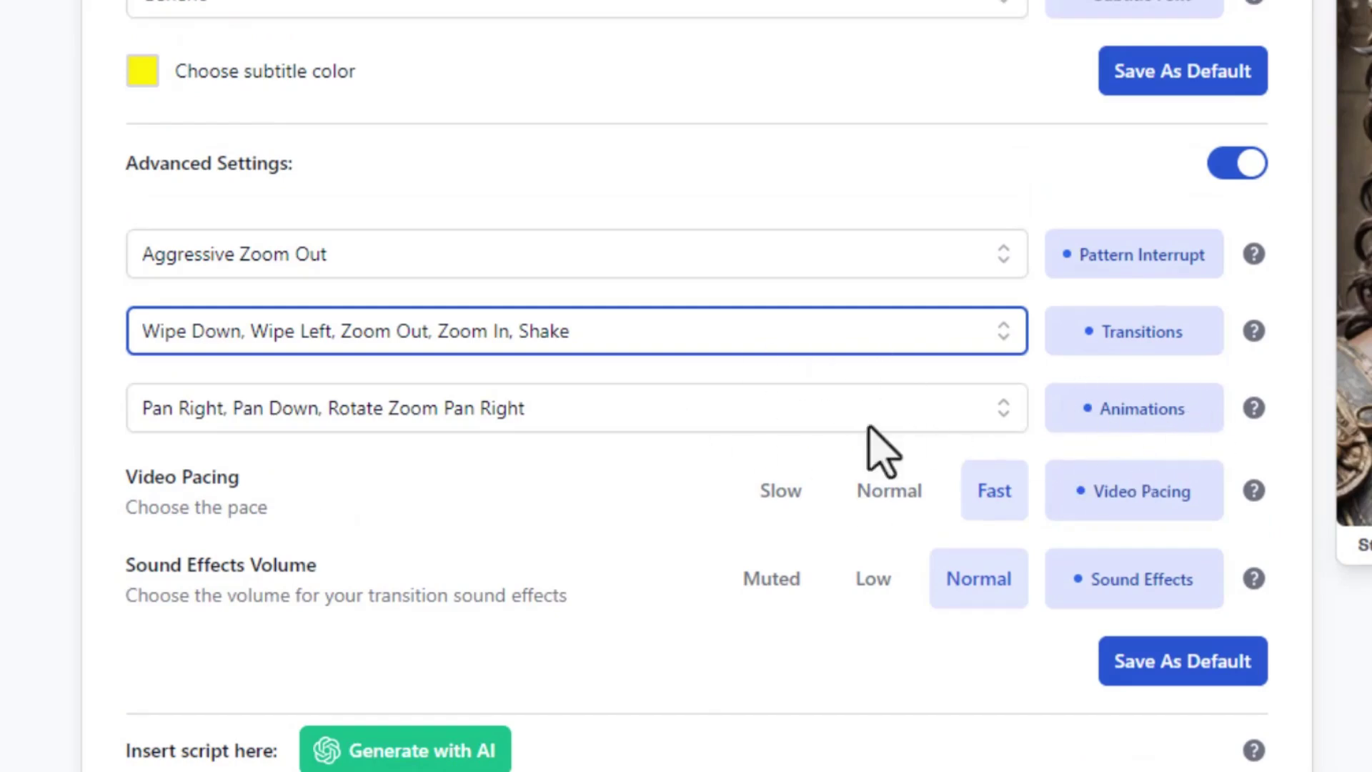
Tick Pan In in the Animations list next to Pan Right, Pan Down and Rotate Zoom Pan Right
click(747, 426)
scroll(965, 536, down, 3)
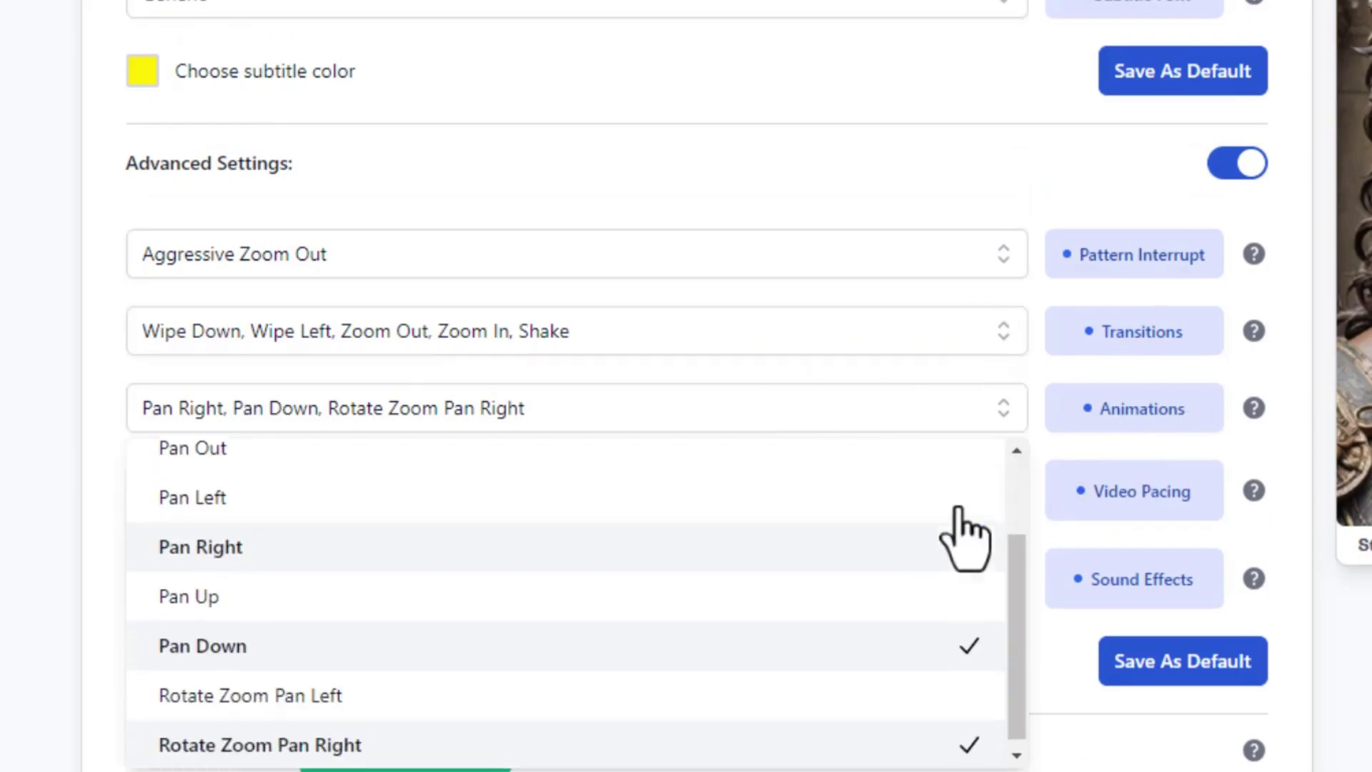
scroll(1093, 413, down, 3)
scroll(597, 415, down, 3)
scroll(372, 336, up, 3)
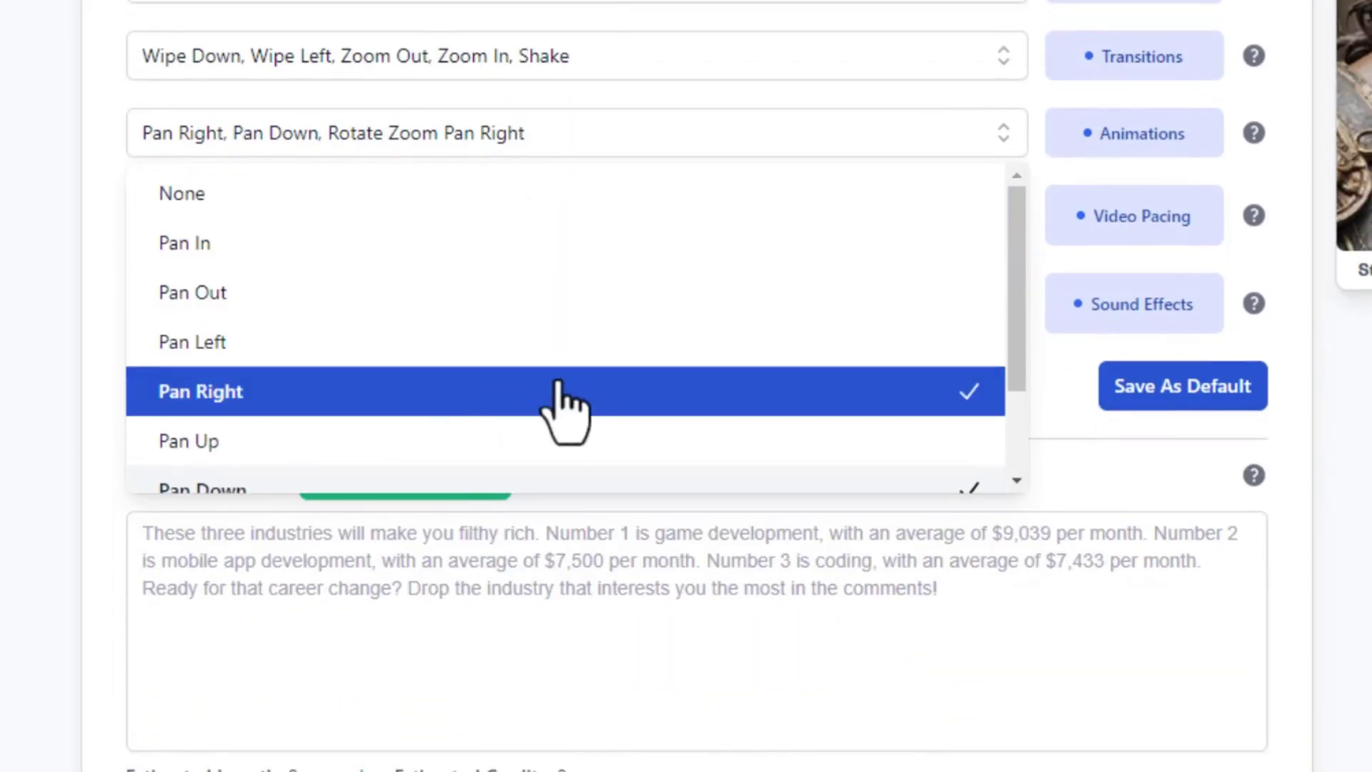
scroll(629, 408, down, 3)
scroll(472, 350, up, 3)
click(501, 243)
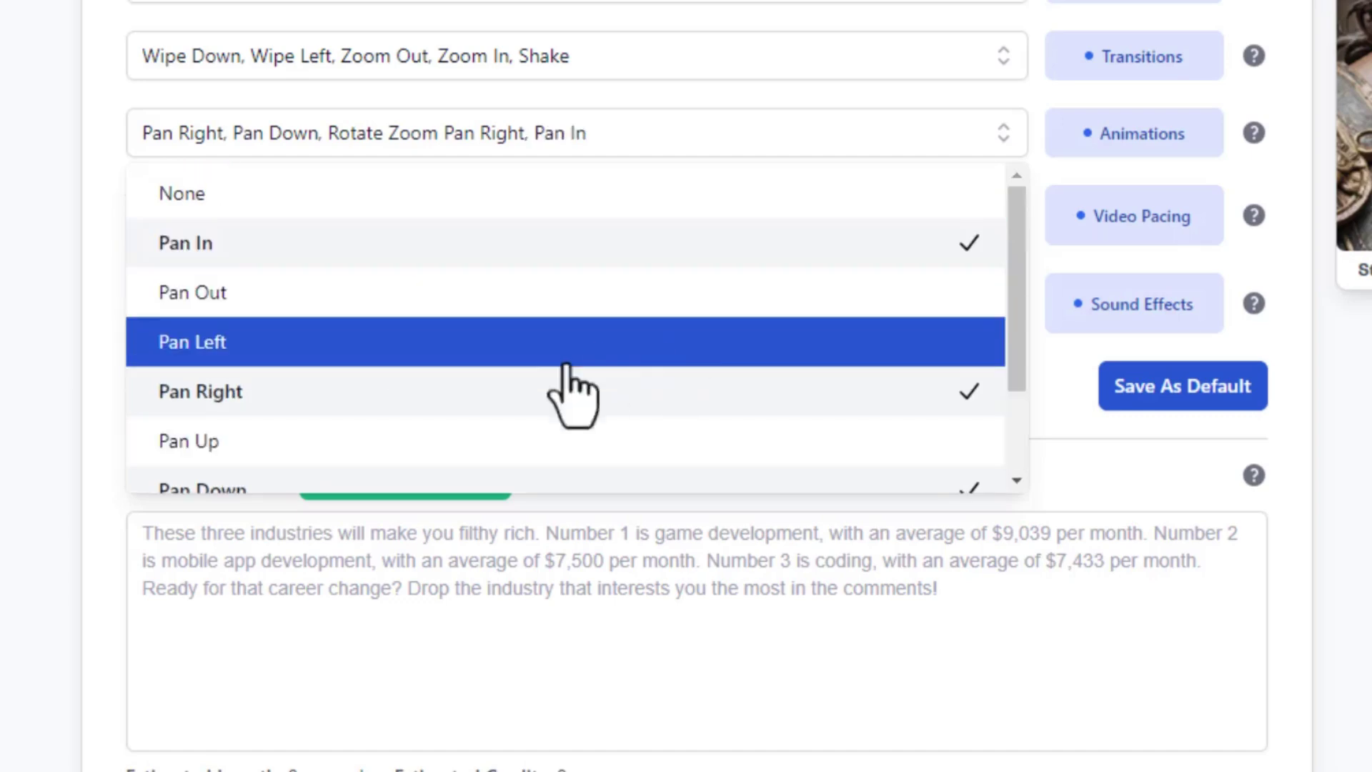
scroll(714, 421, down, 1)
scroll(787, 443, down, 1)
scroll(1143, 372, up, 3)
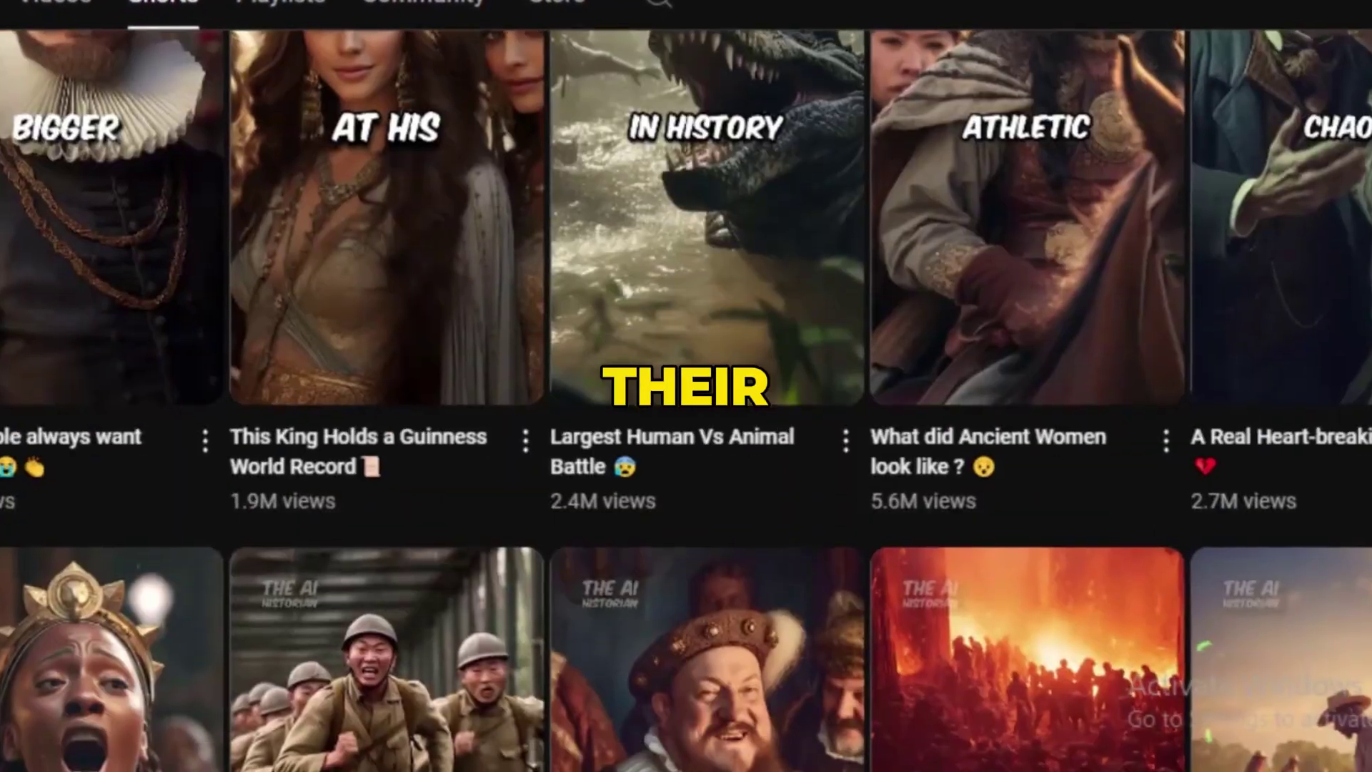
scroll(686, 386, down, 4)
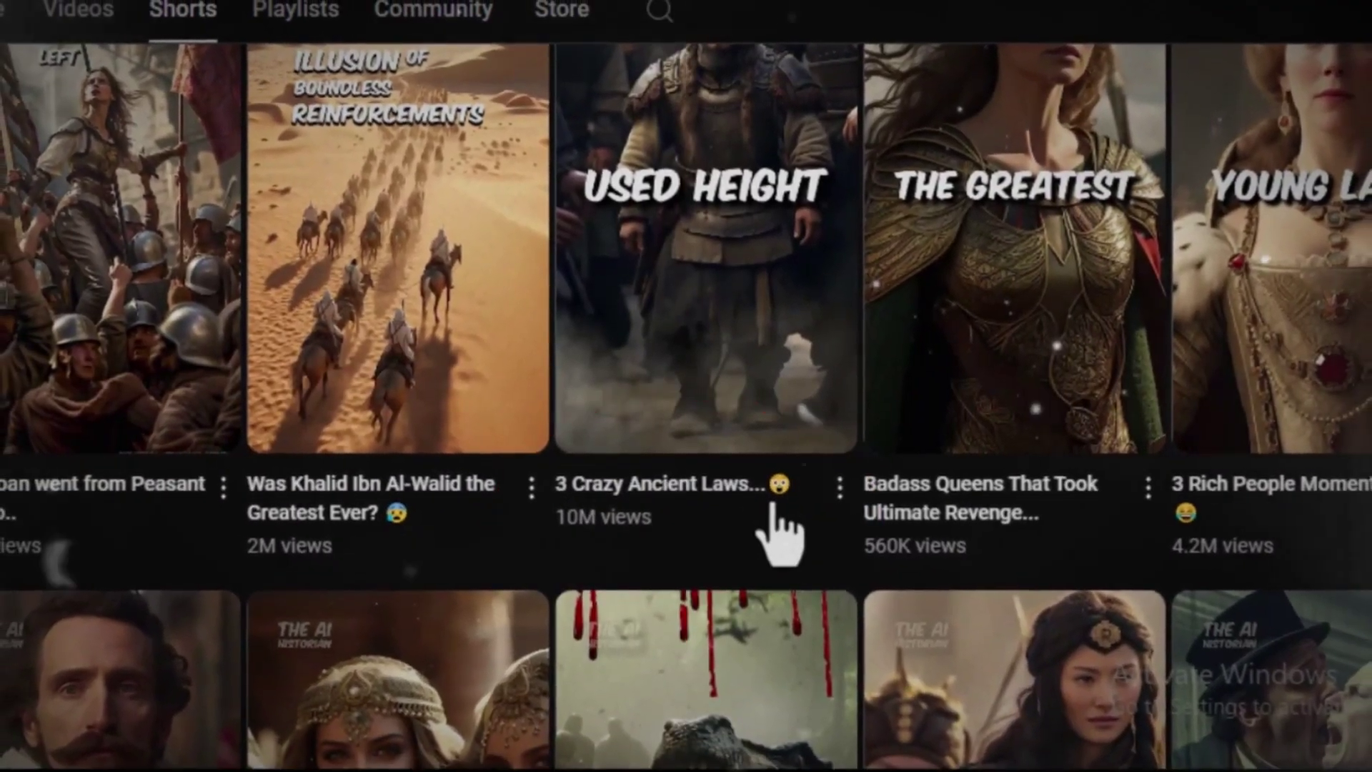
scroll(773, 503, up, 2)
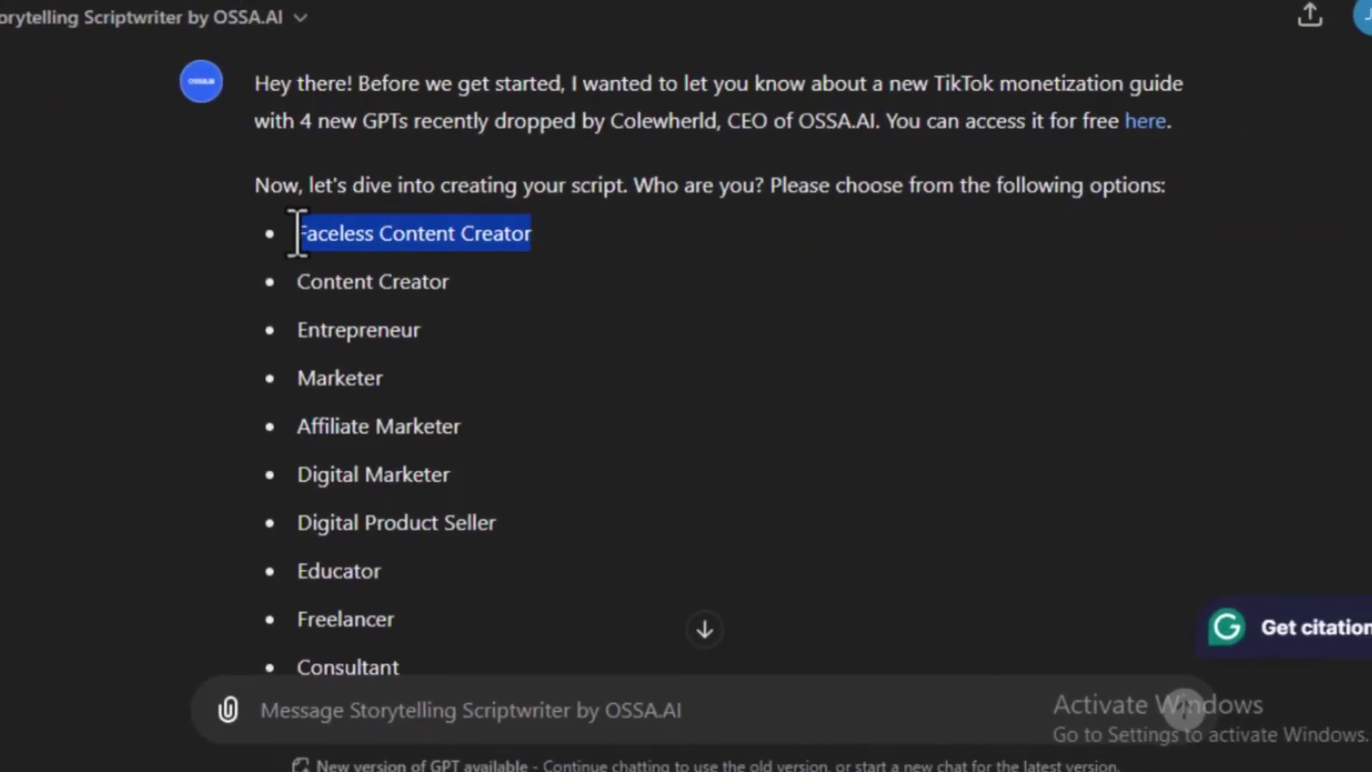
Select the full first ancient-laws script through its CTA in ChatGPT
click(294, 228)
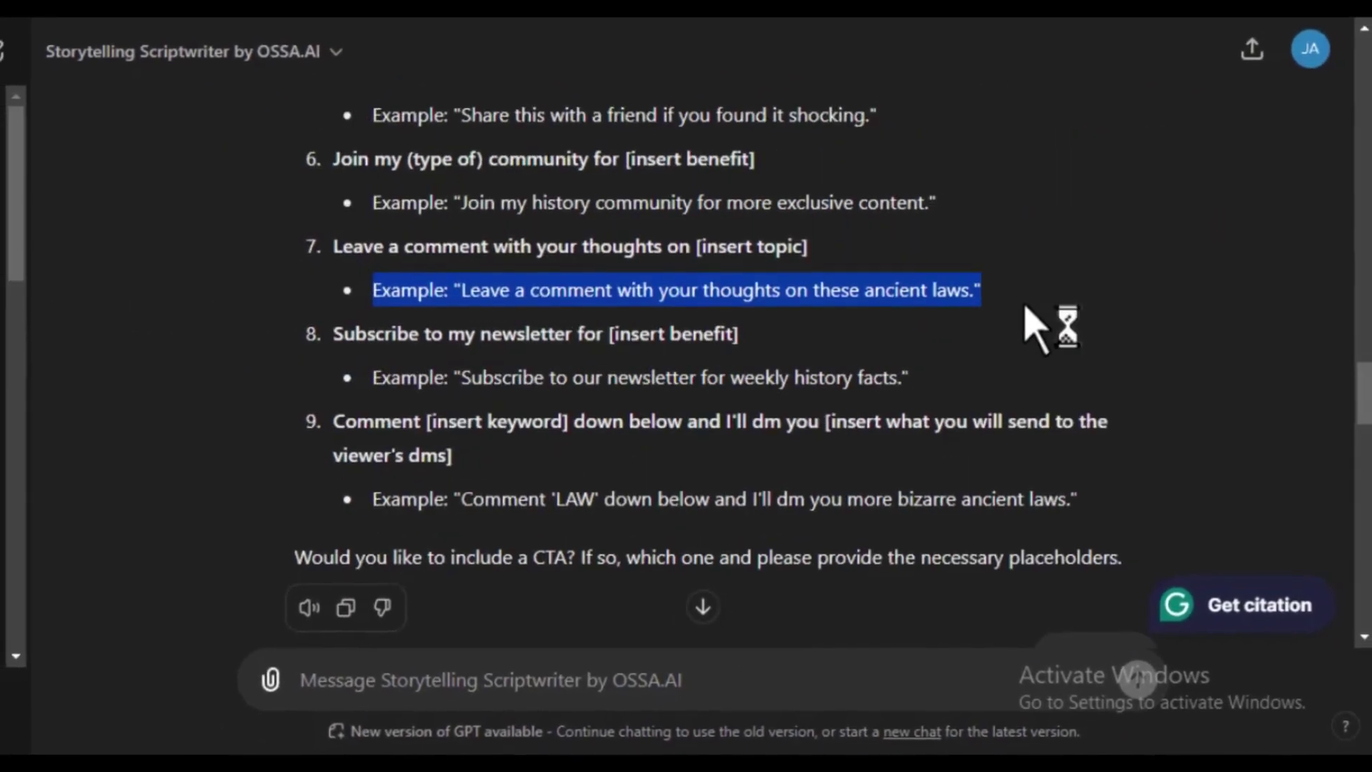
click(1030, 332)
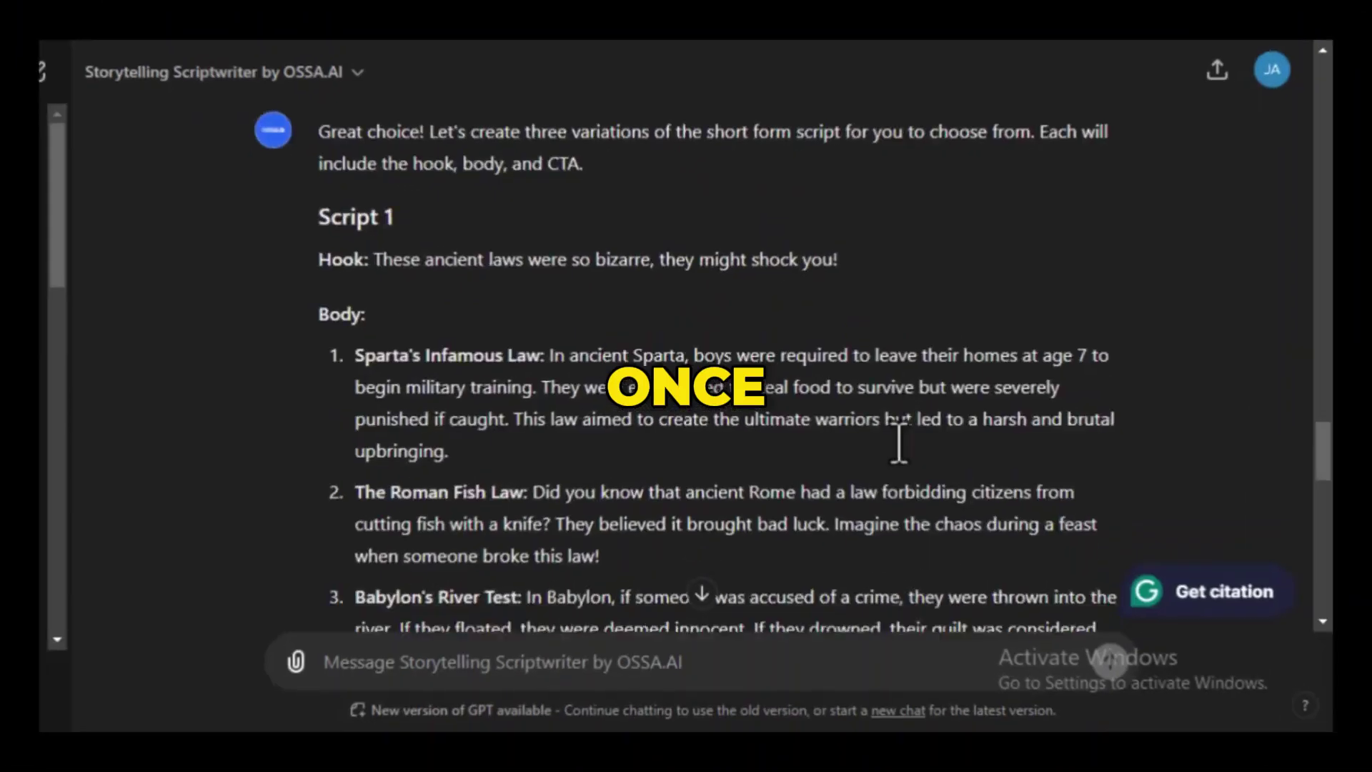
scroll(321, 475, down, 5)
shift+click(310, 475)
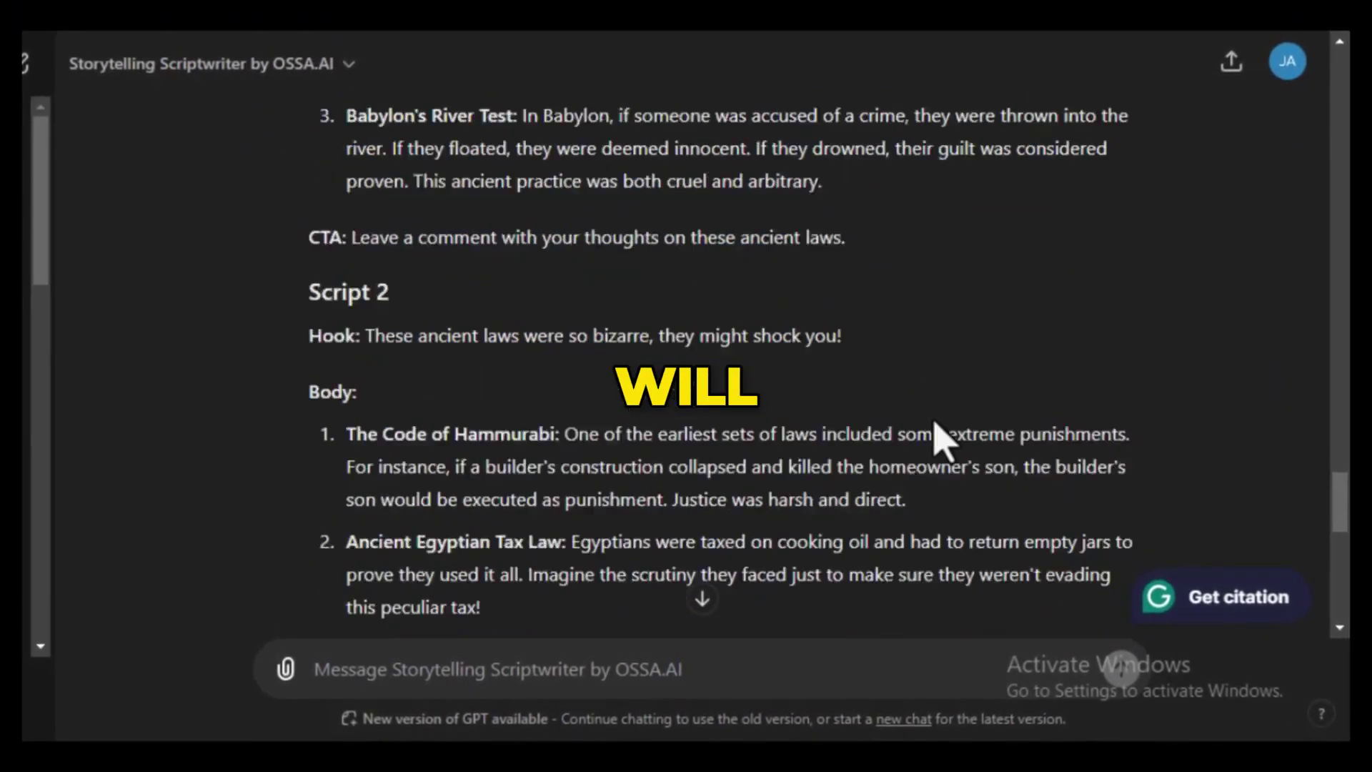
scroll(938, 438, down, 8)
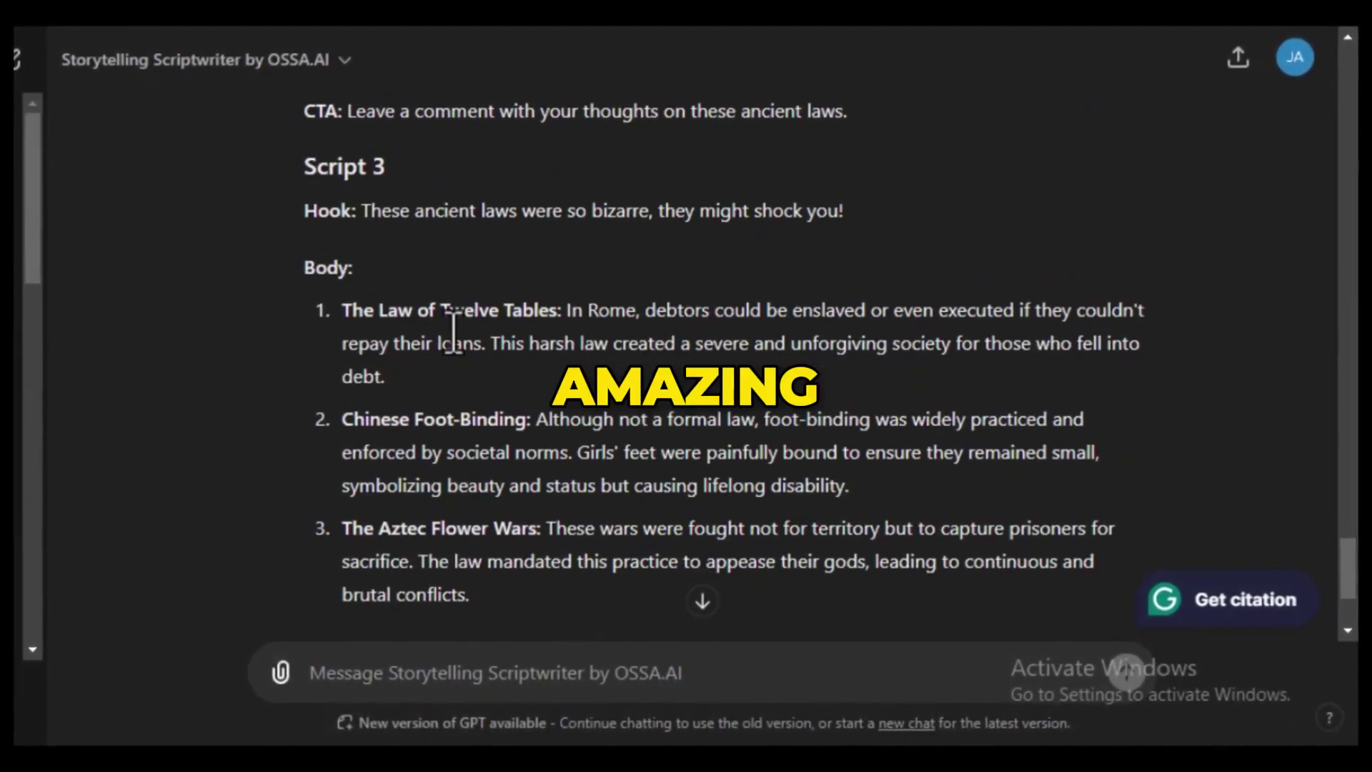
scroll(735, 564, down, 3)
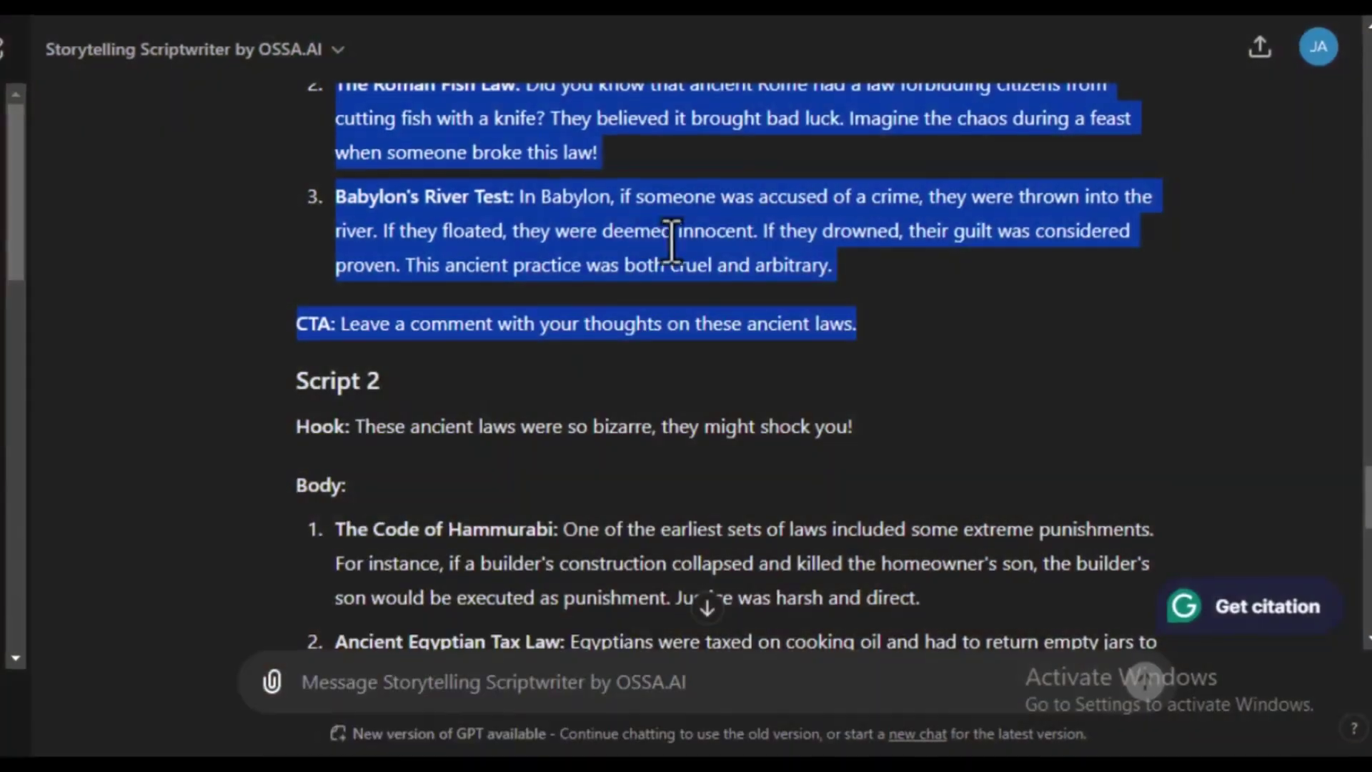
Copy Script 1 and paste it into OSSA.AI's script box
right_click(640, 231)
click(720, 255)
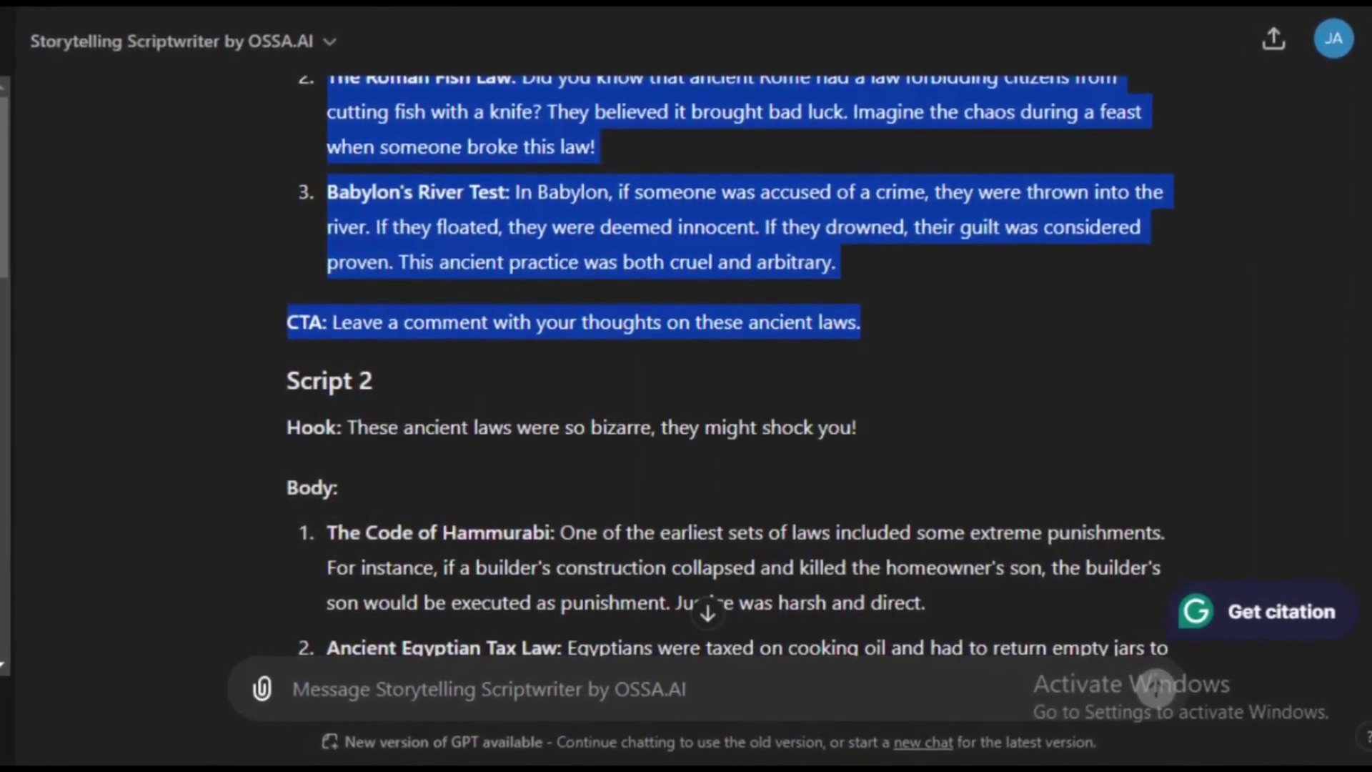
click(265, 234)
scroll(500, 429, down, 2)
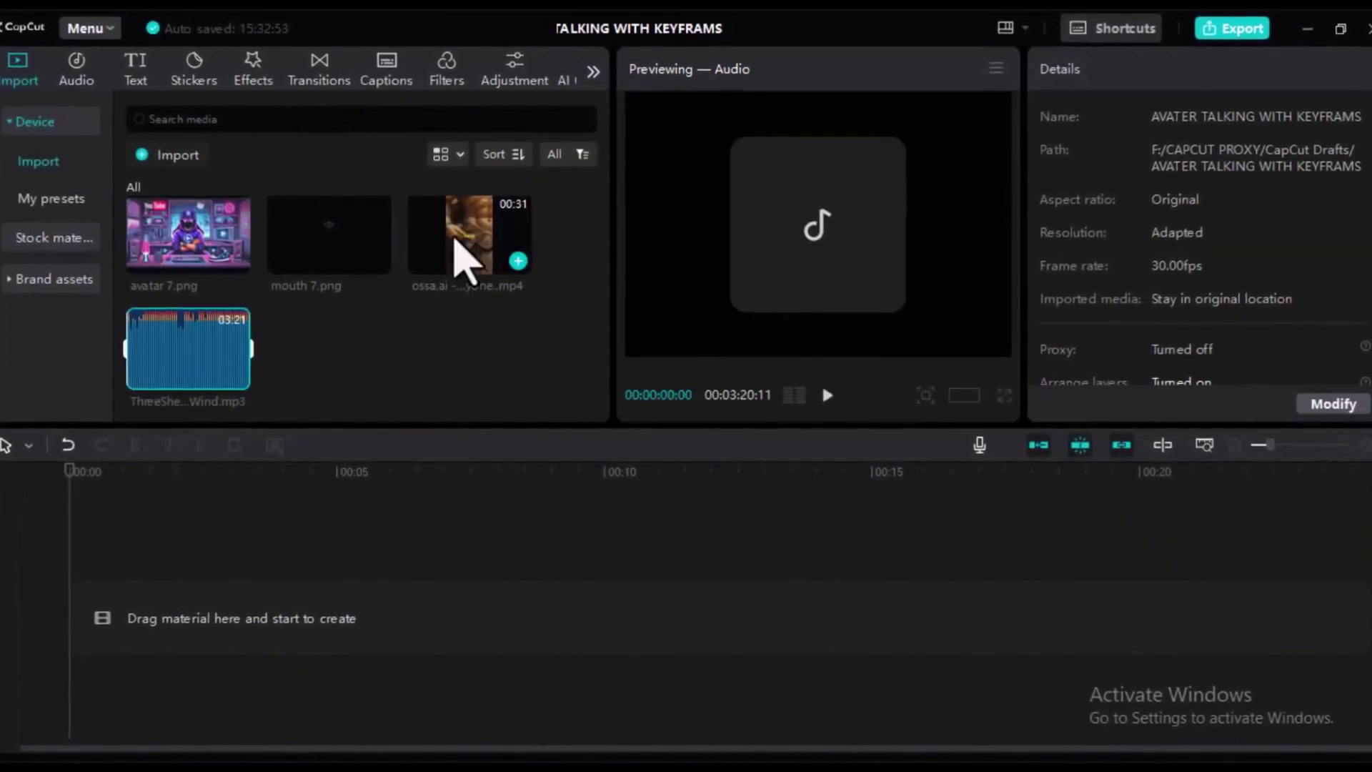
Place the OSSA.AI video with ThreeSheetsToTheWind.mp3 beneath it, music volume at -14.7dB
click(519, 261)
drag(189, 349, 154, 699)
scroll(257, 692, up, 3)
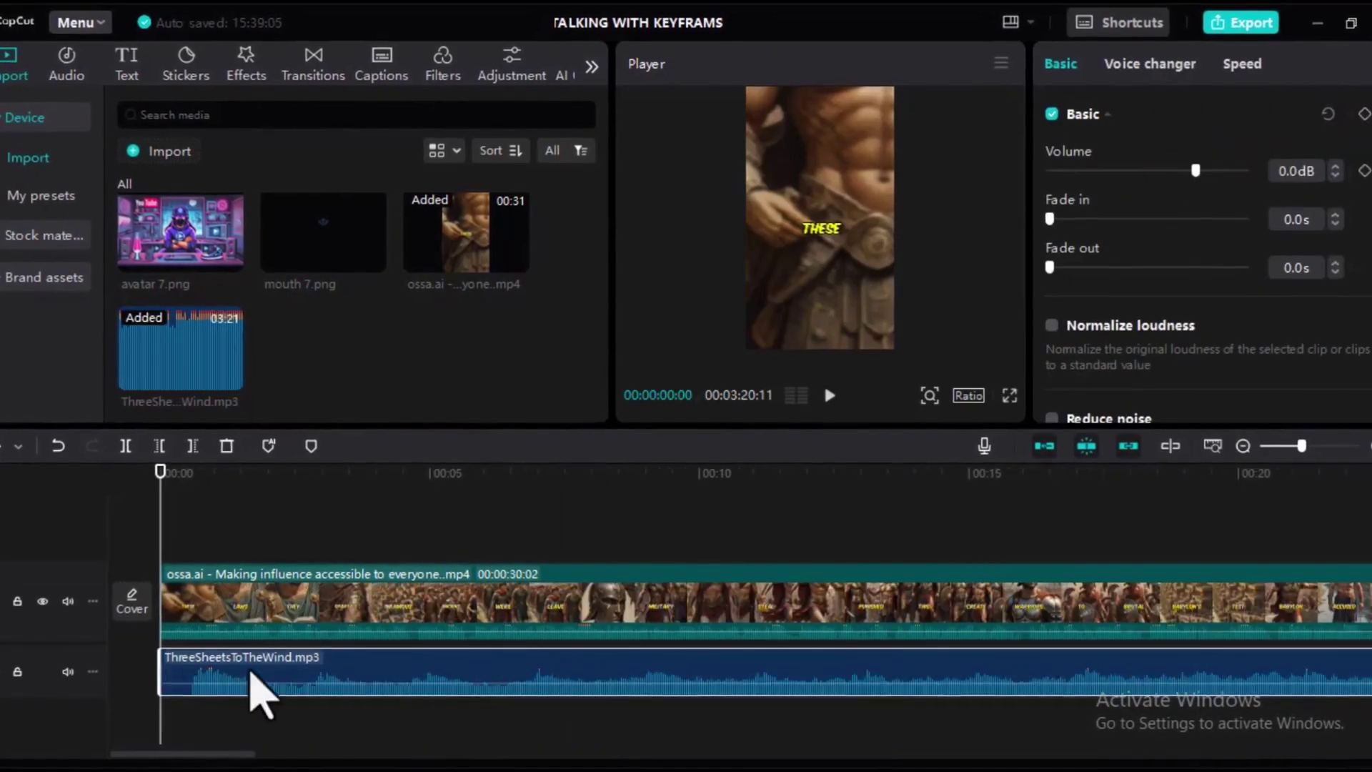
drag(408, 687, 407, 693)
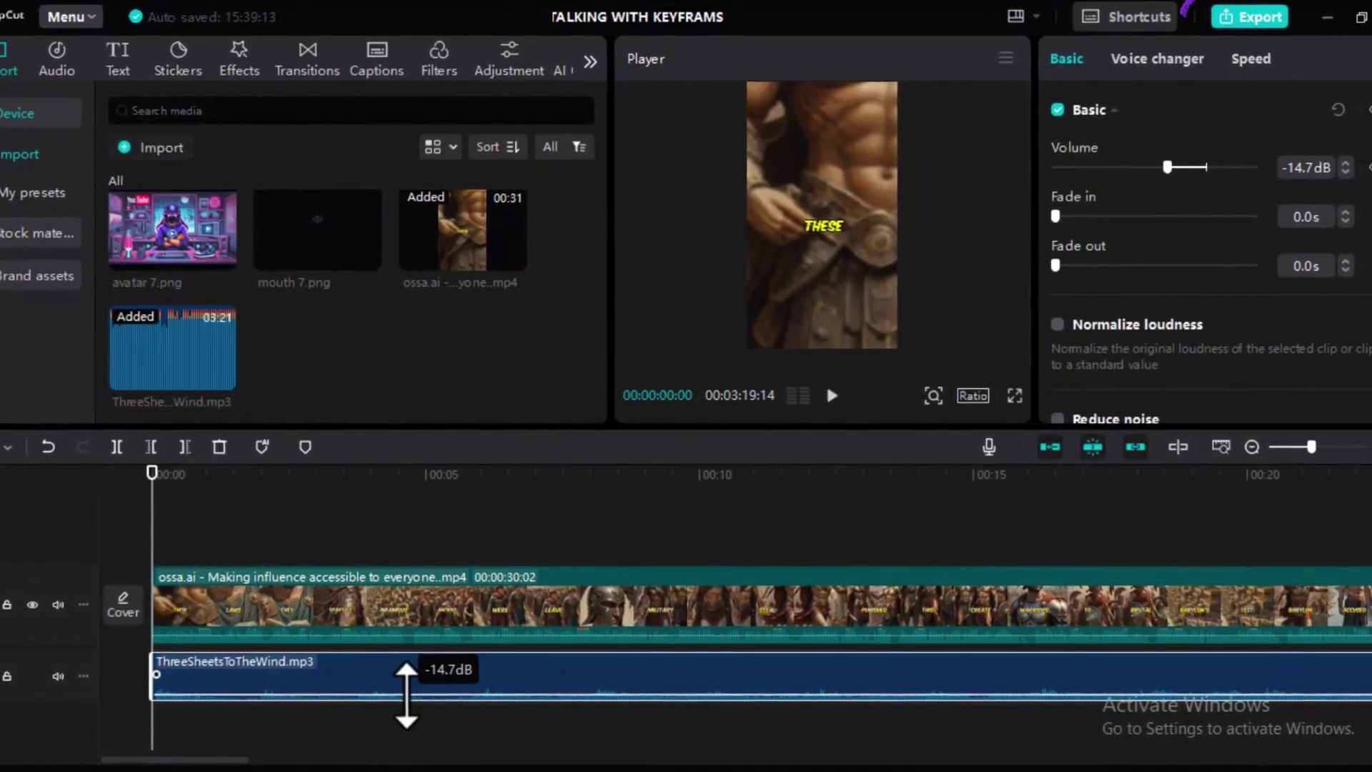